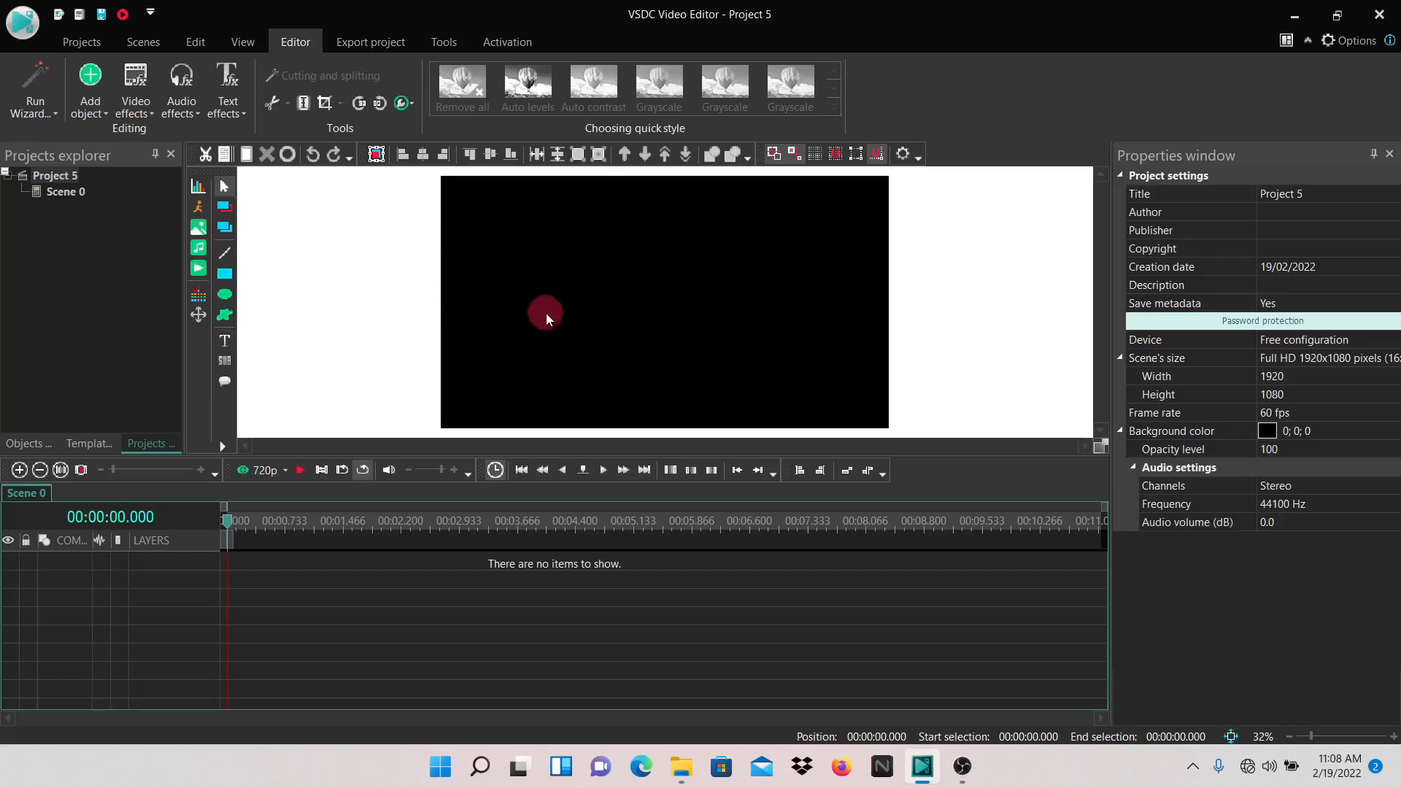
Step: Add a free shape on a new layer, positioned from the cursor, and place its first point near the scene's upper-left corner
click(224, 317)
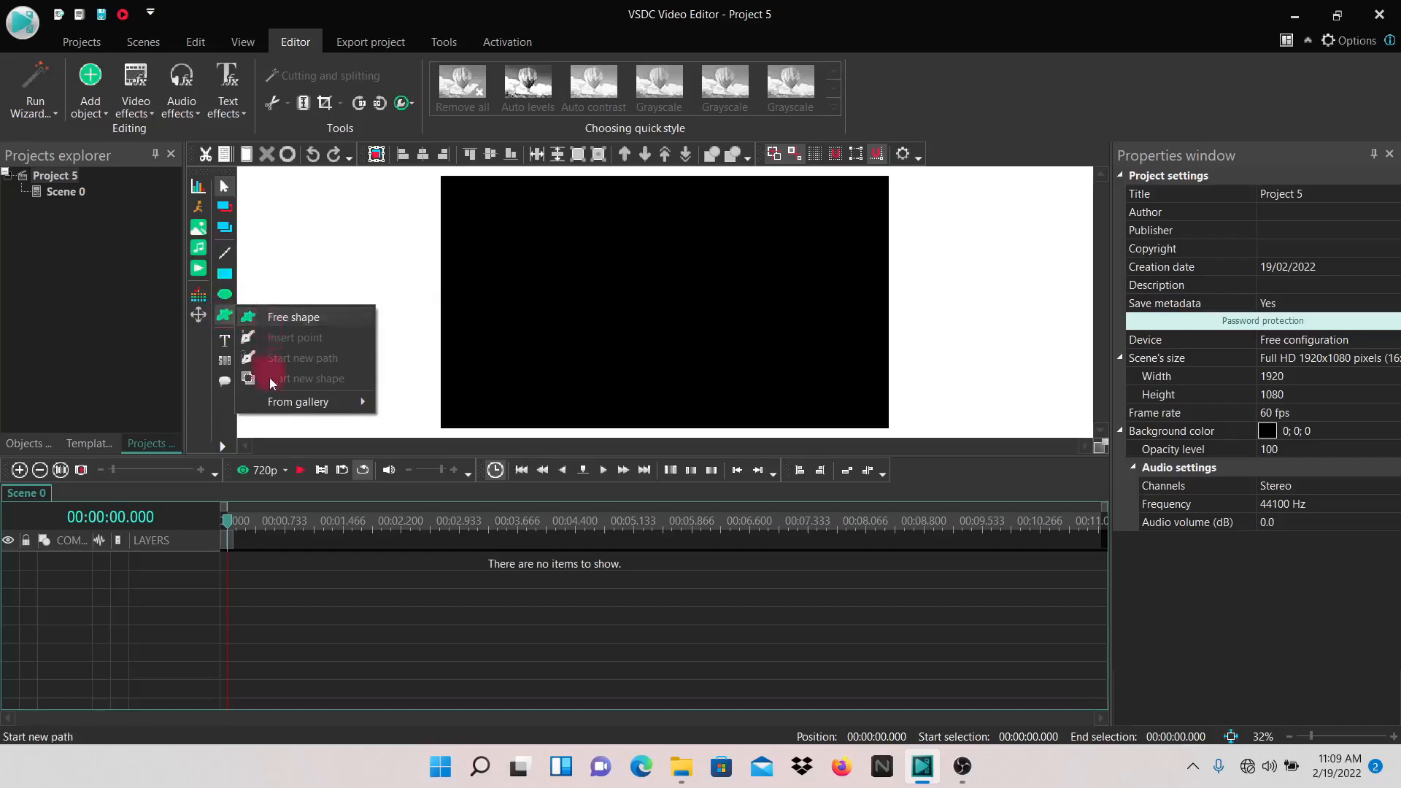
mouse_move(275, 413)
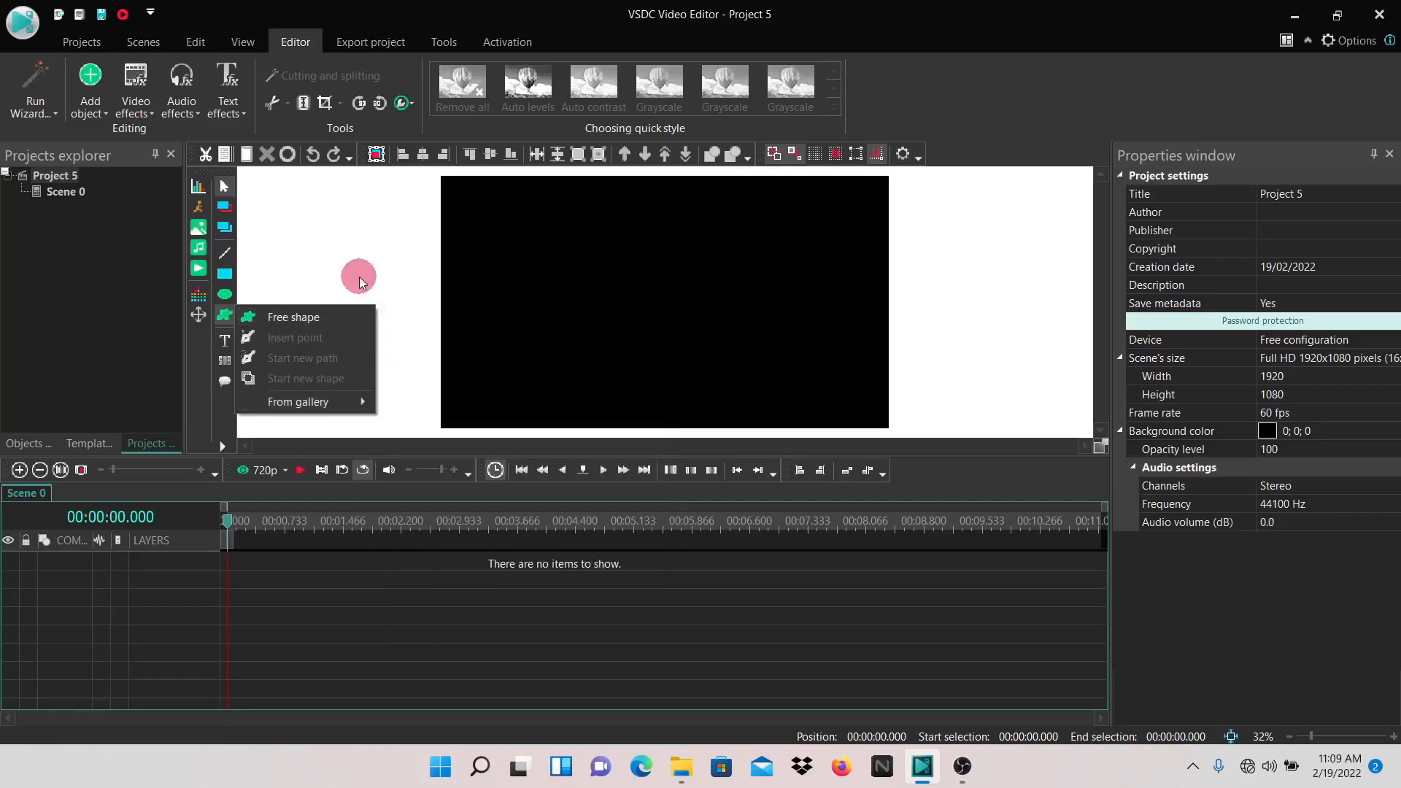
click(275, 319)
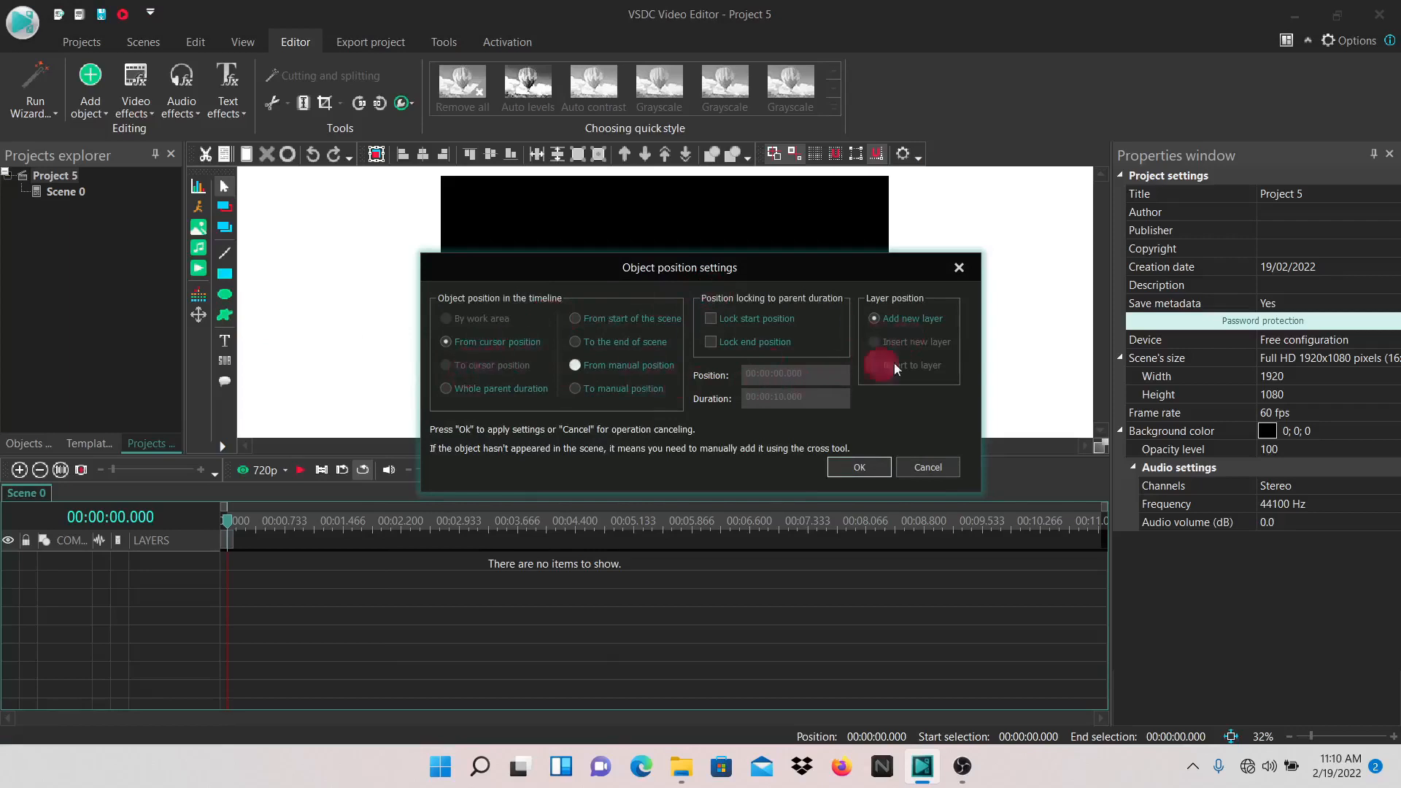
click(855, 472)
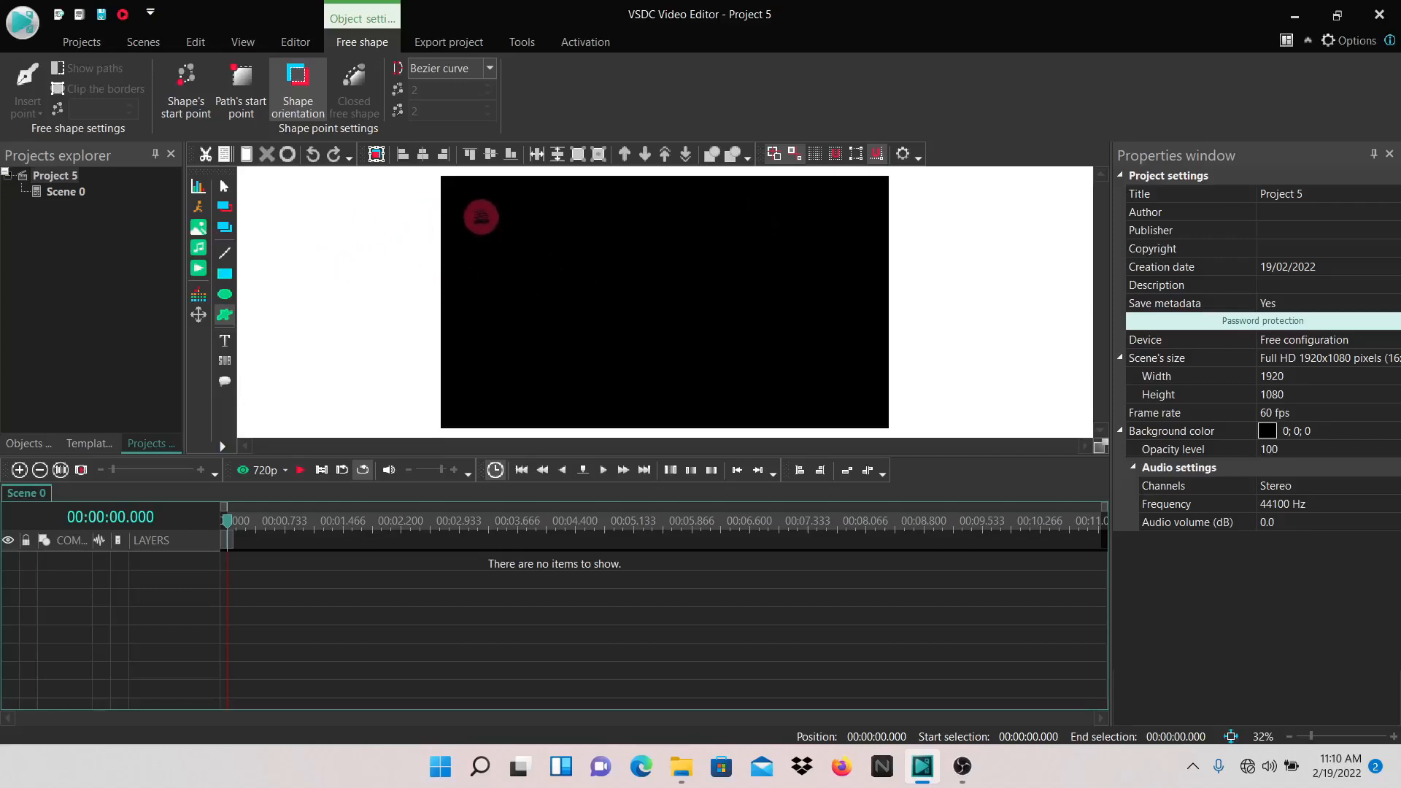
click(477, 239)
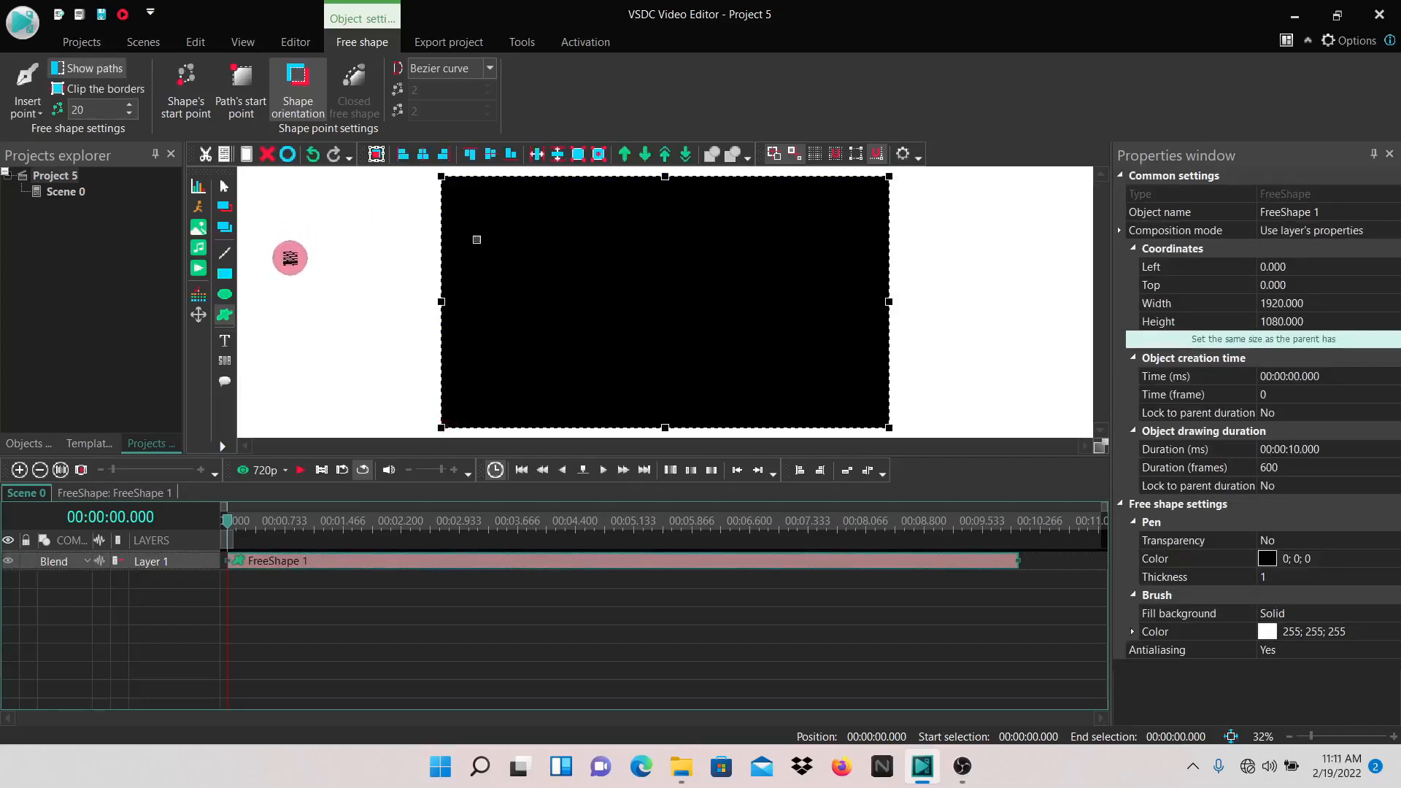
Step: Set the path type to Linear path and place five more points to outline a straight-edged polygon
click(490, 69)
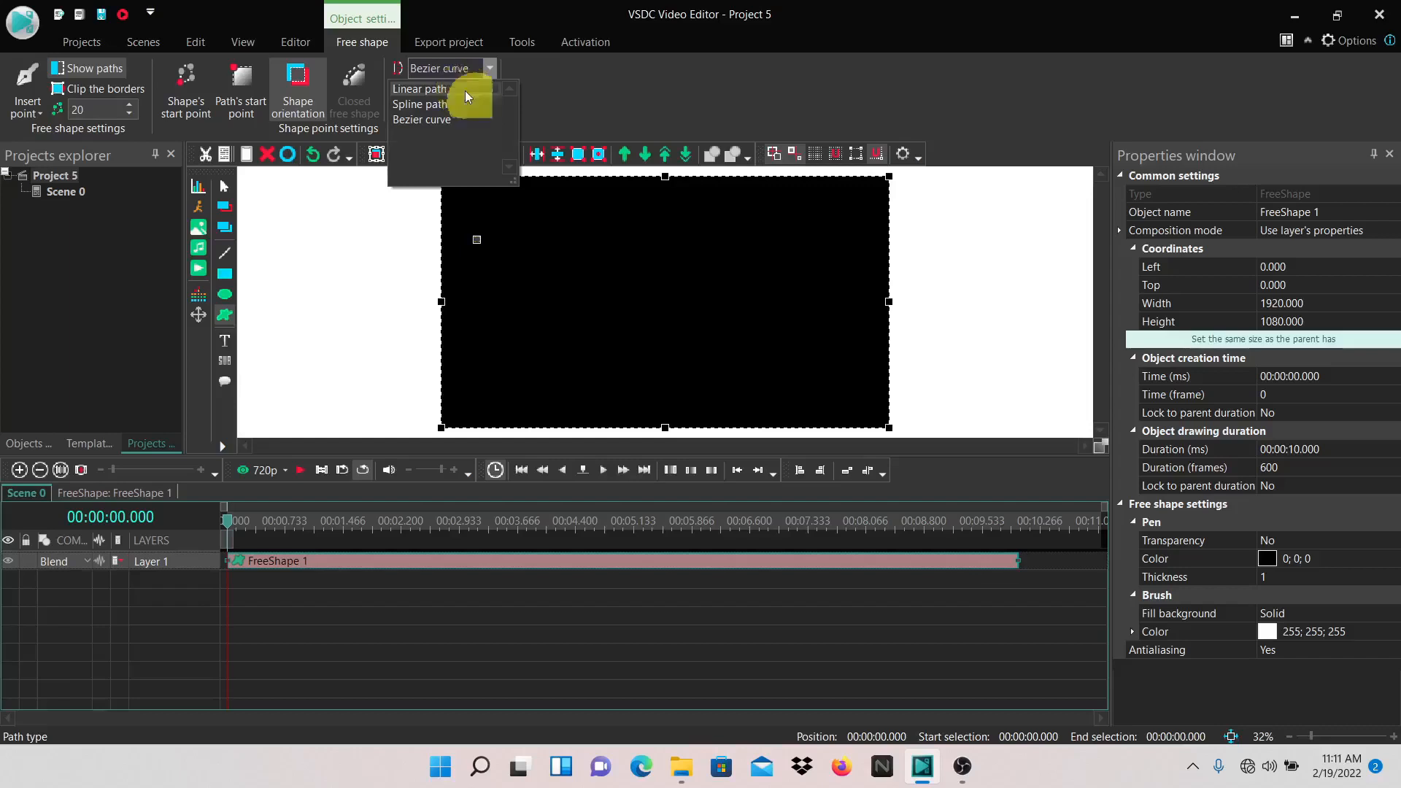
click(465, 90)
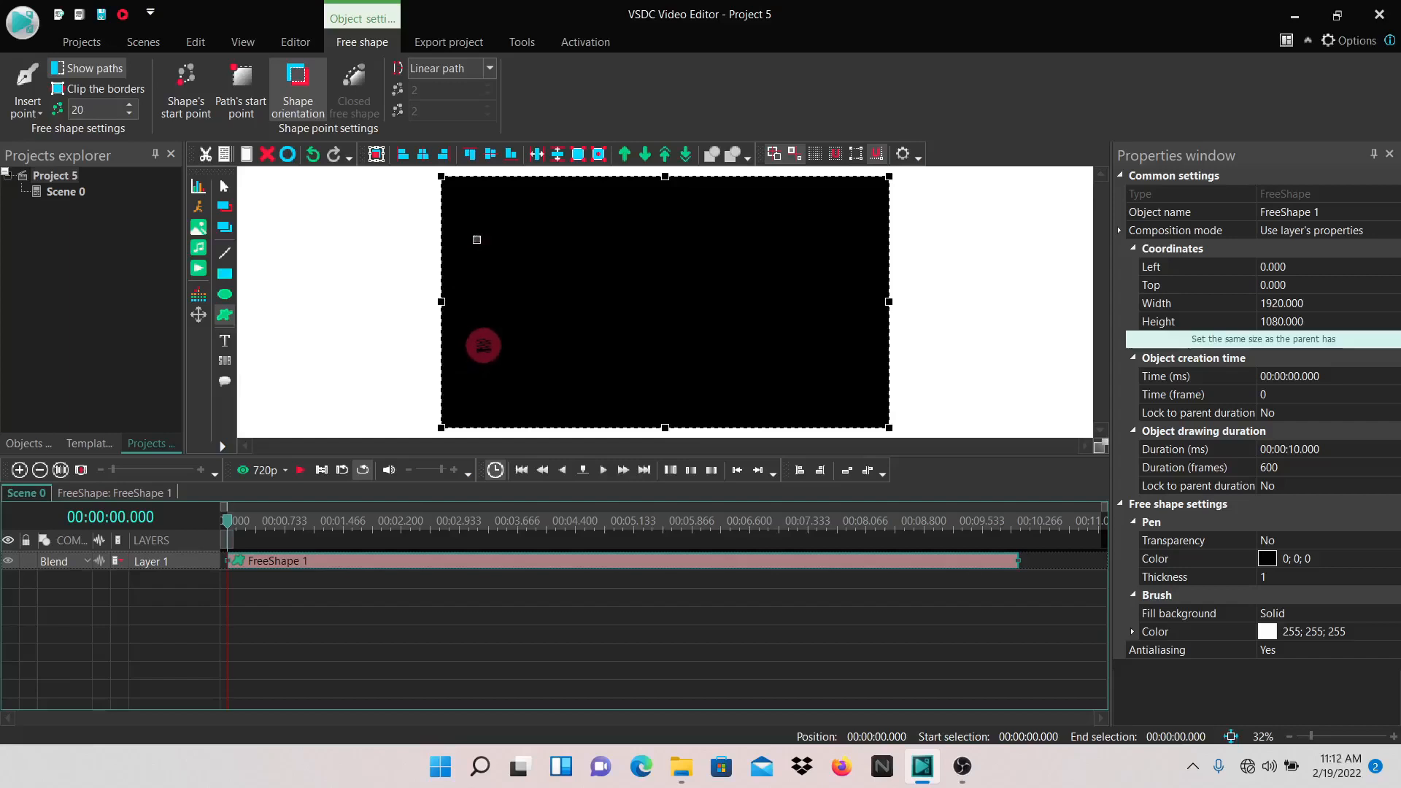
click(483, 346)
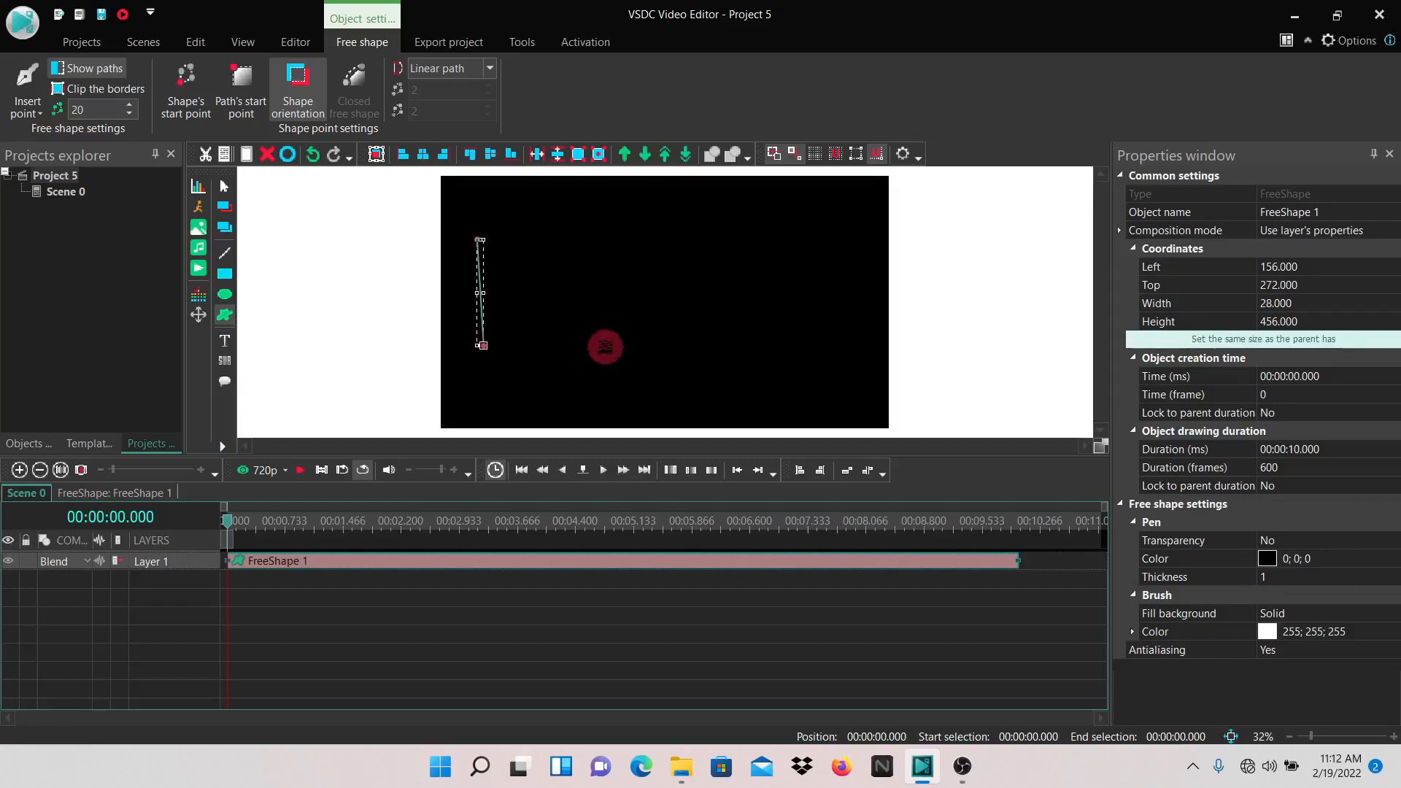
click(604, 347)
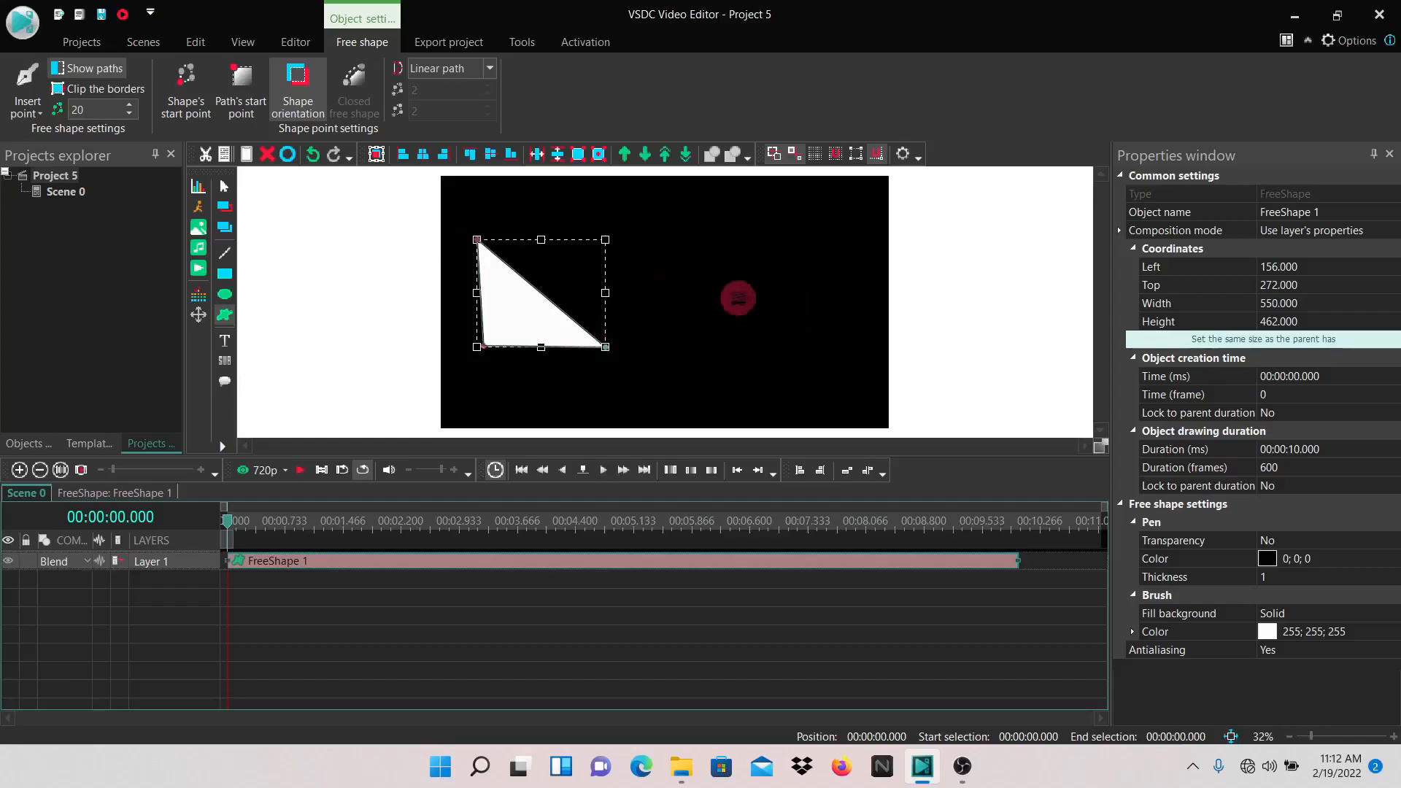
click(739, 298)
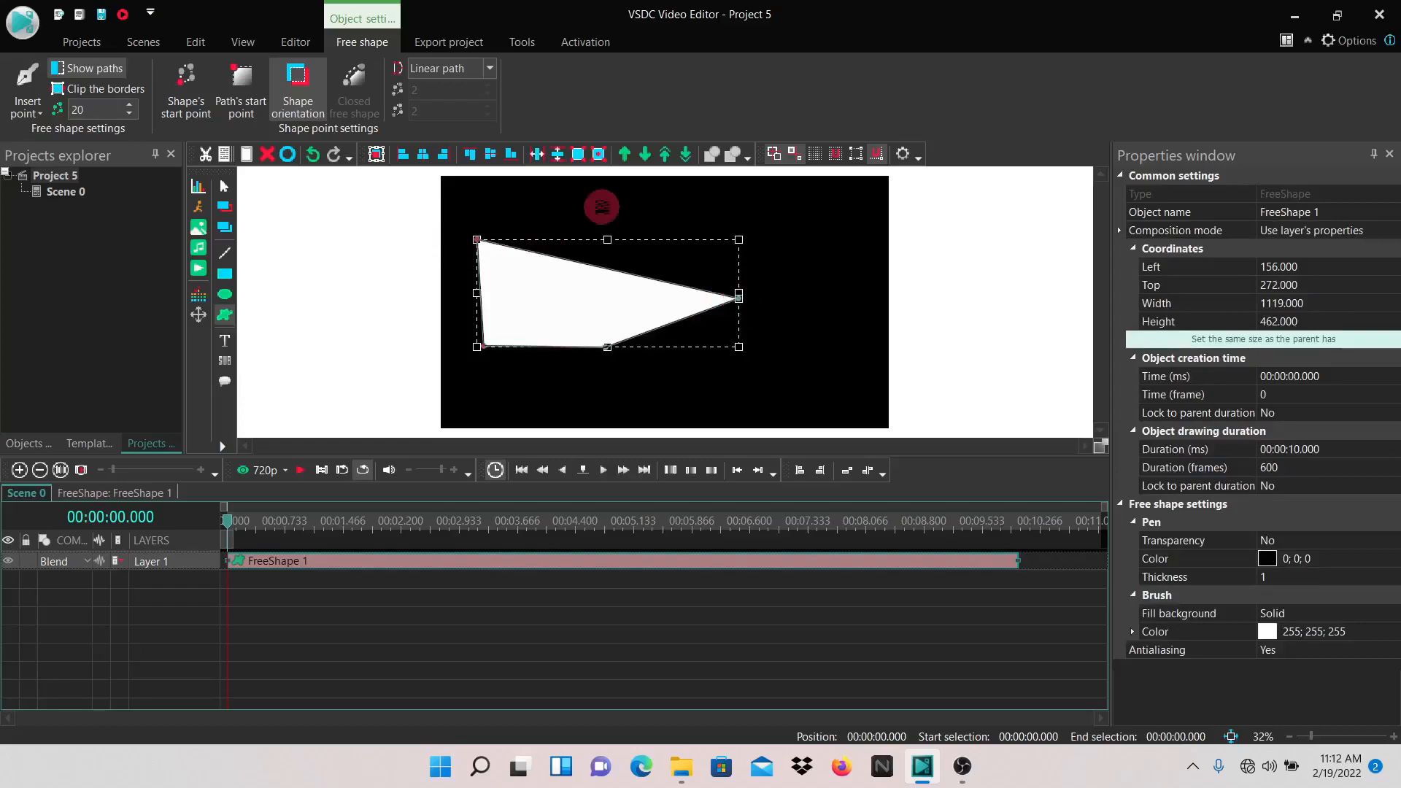
click(602, 208)
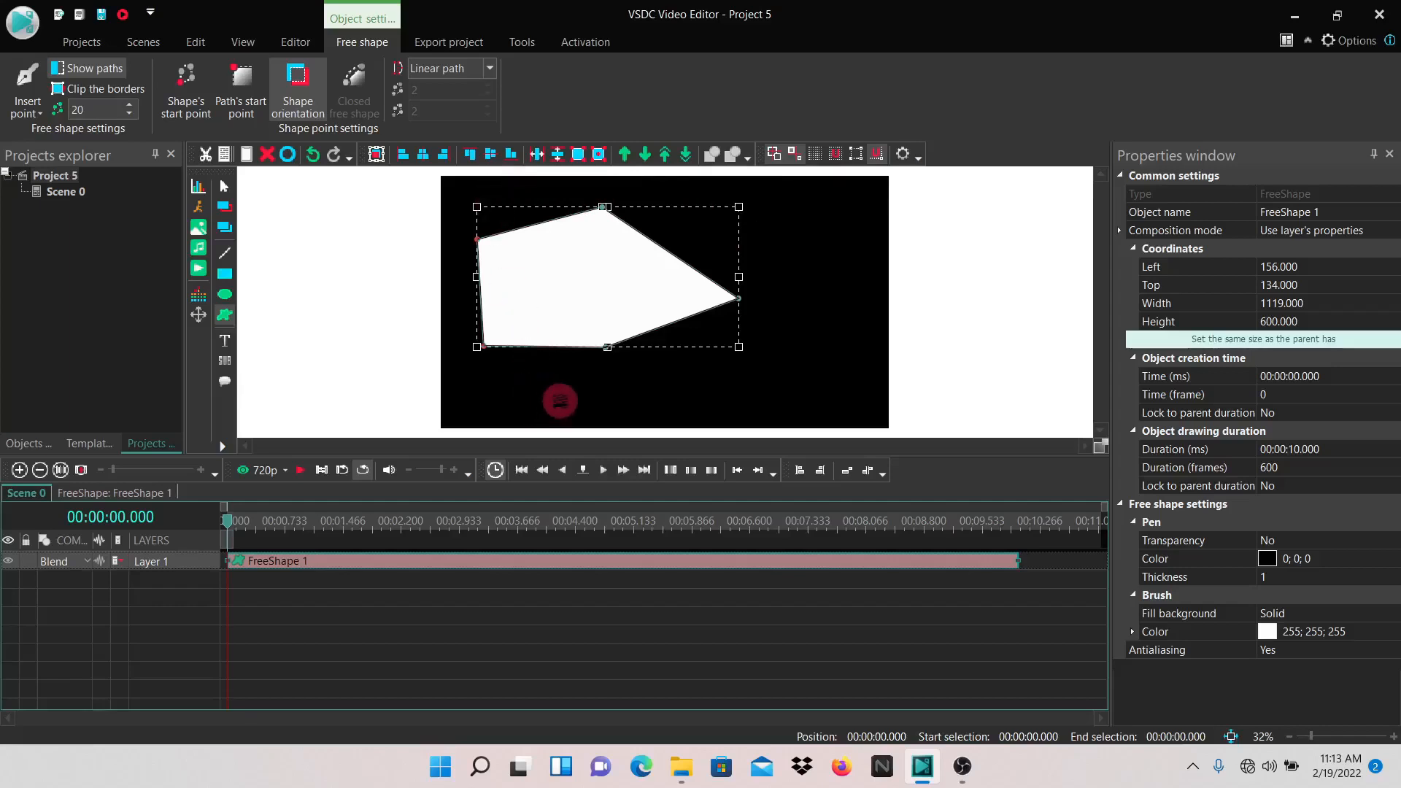
click(559, 400)
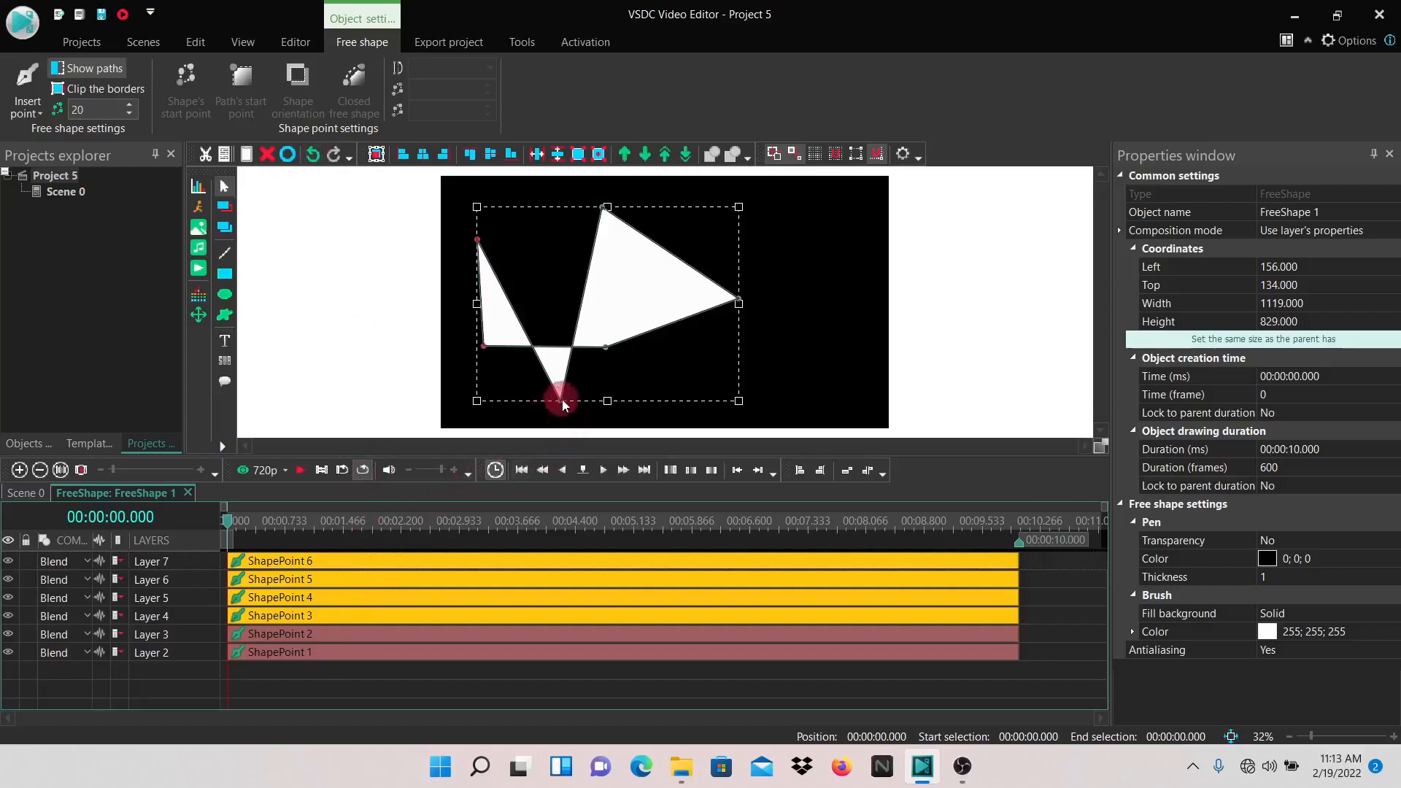
Step: Move ShapePoint 6 from the polygon's lowest corner to the scene's top edge, at about X 488, Y 25
click(366, 563)
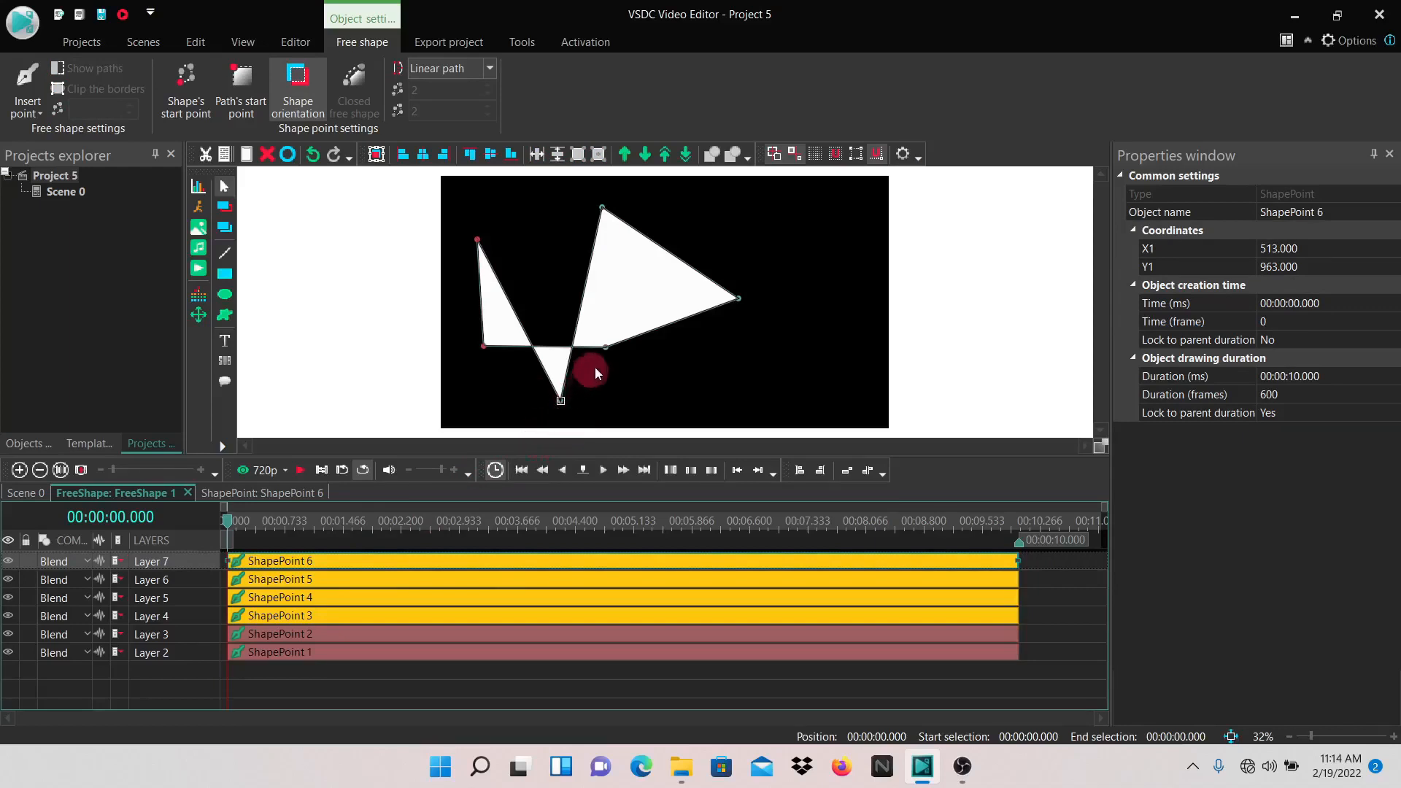
double_click(561, 402)
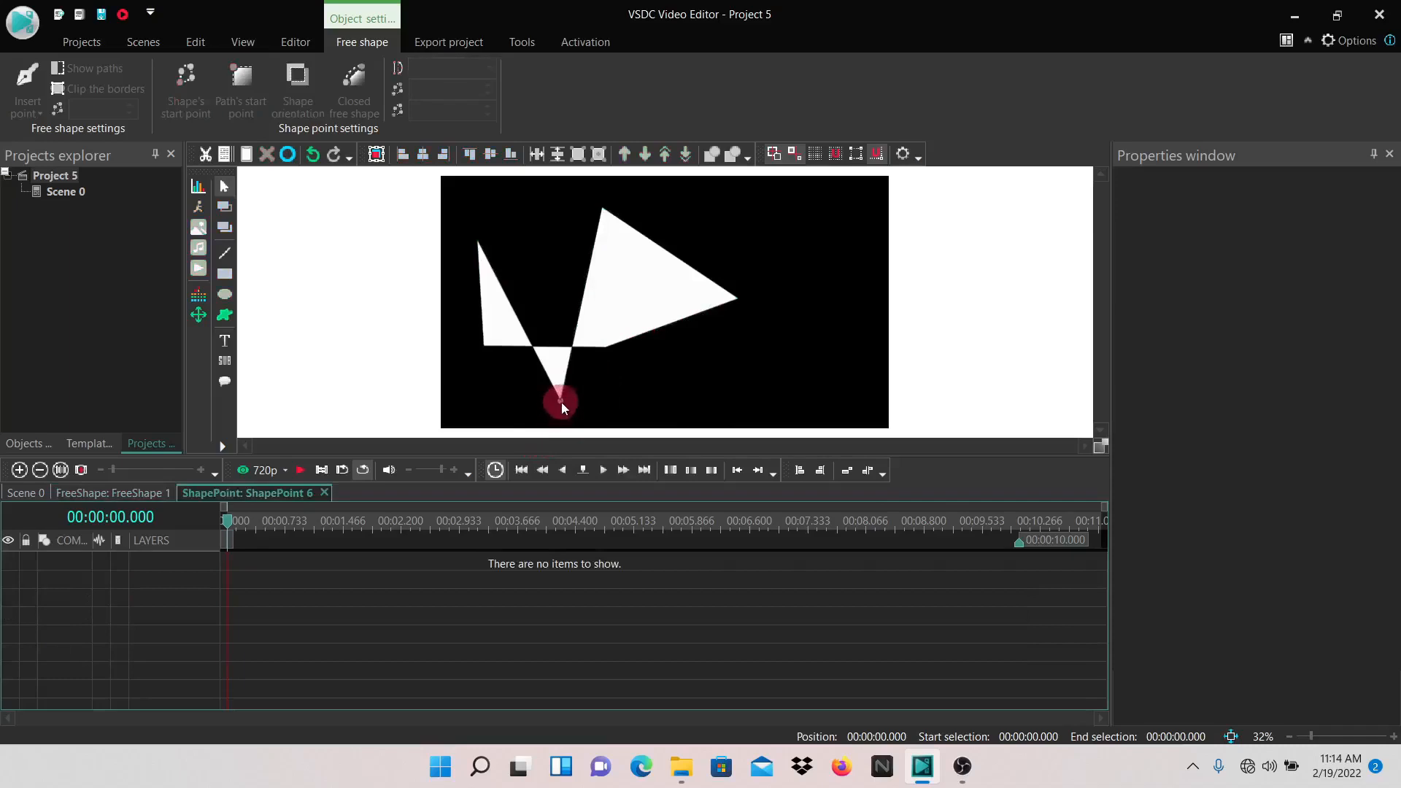
click(561, 401)
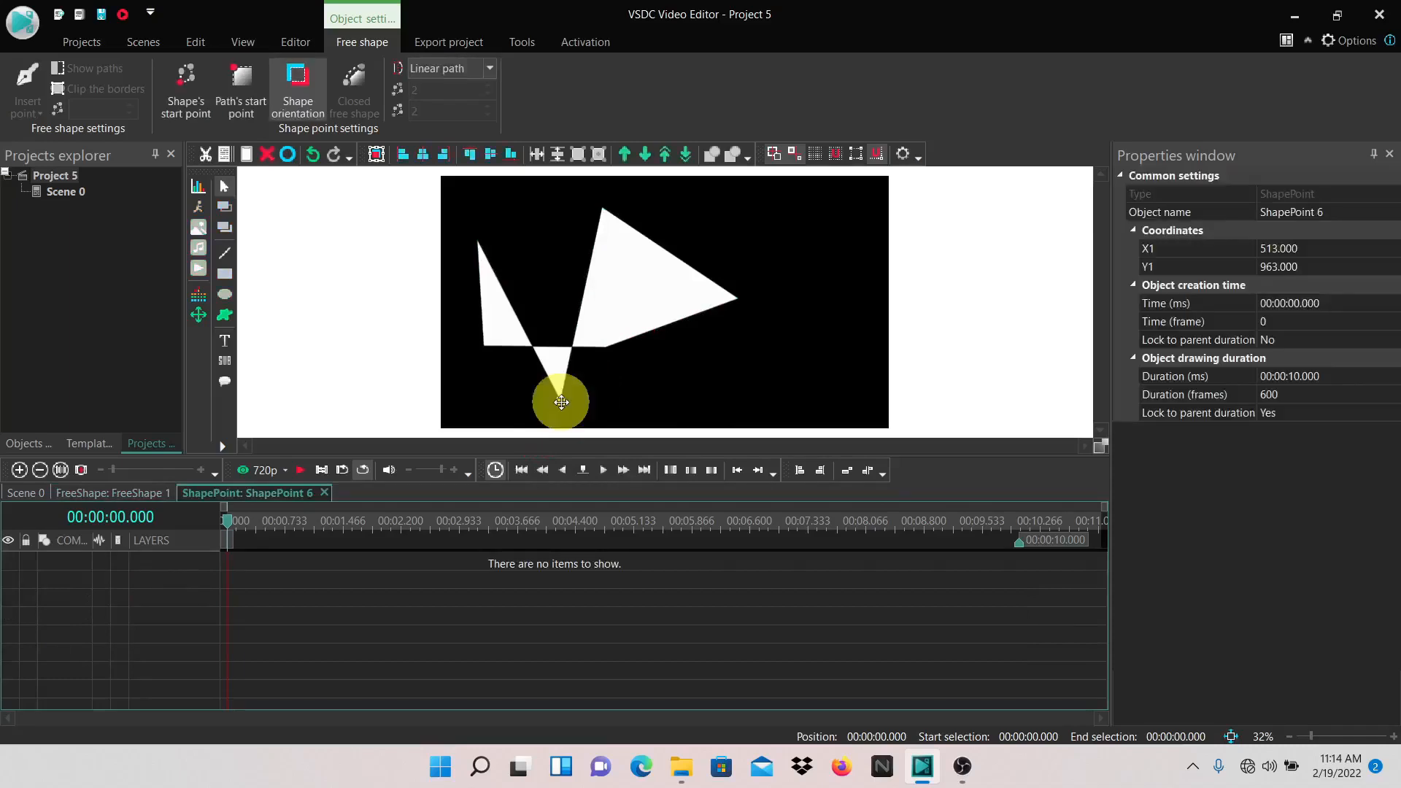
drag(561, 402, 555, 181)
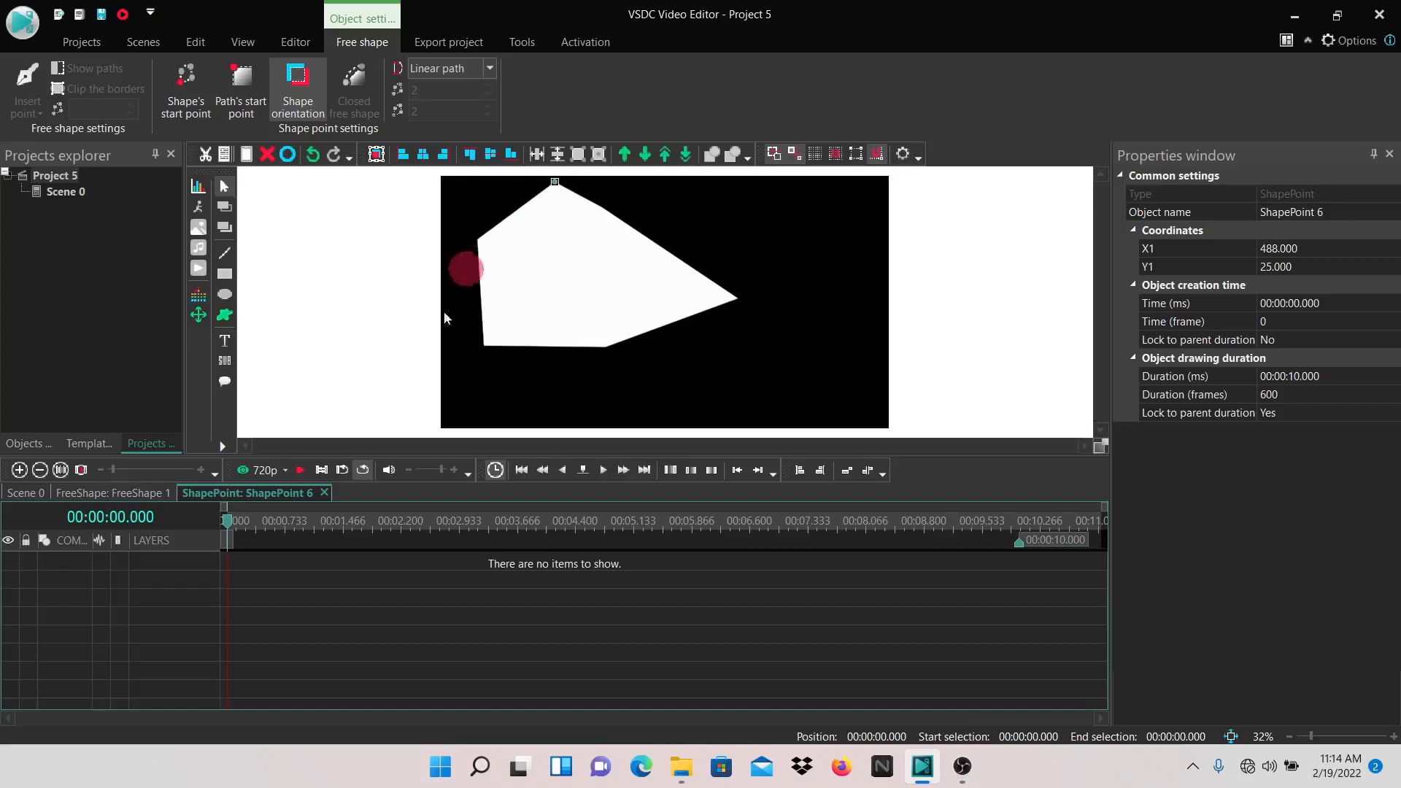
Step: Move ShapePoint 1 of the free shape inward to about X 587, Y 440
click(76, 495)
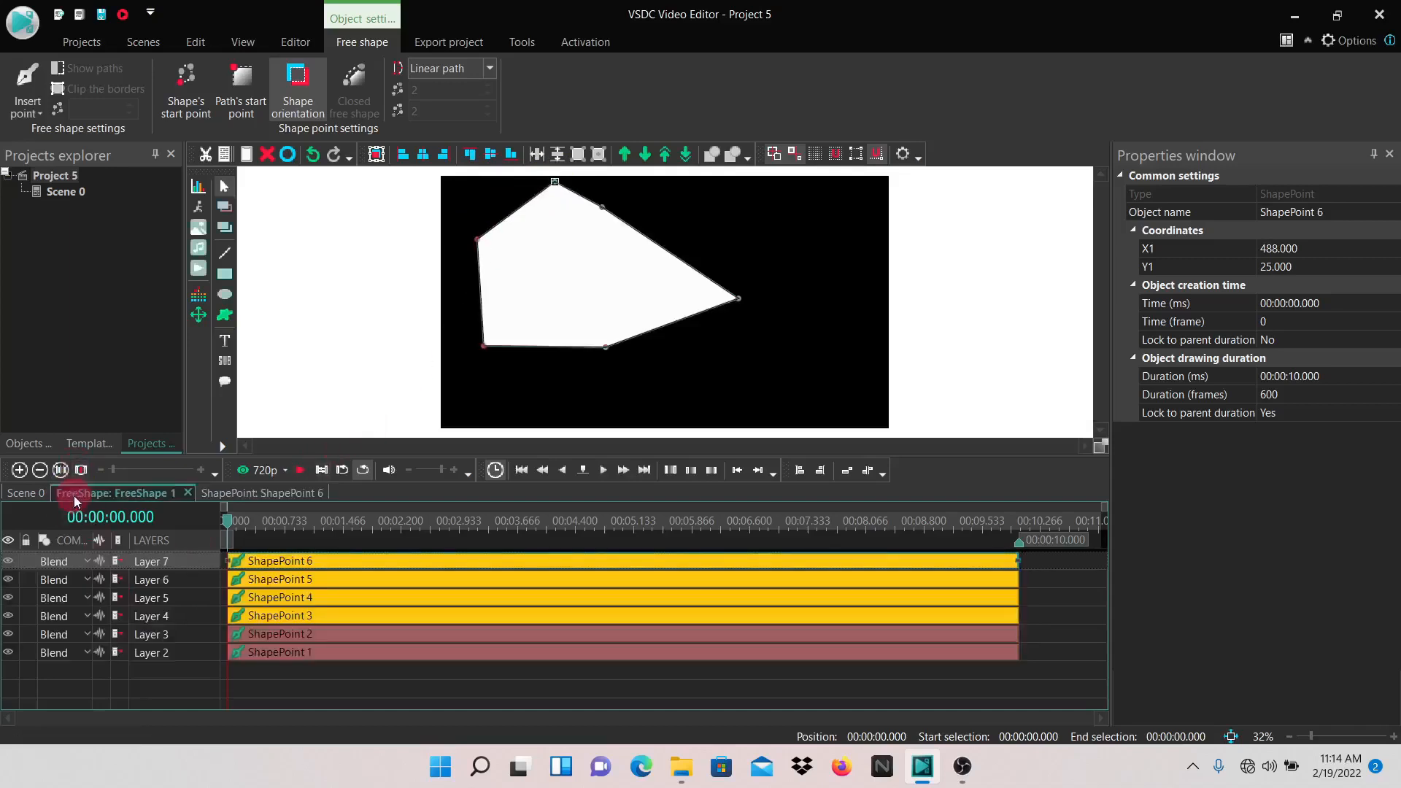
click(300, 655)
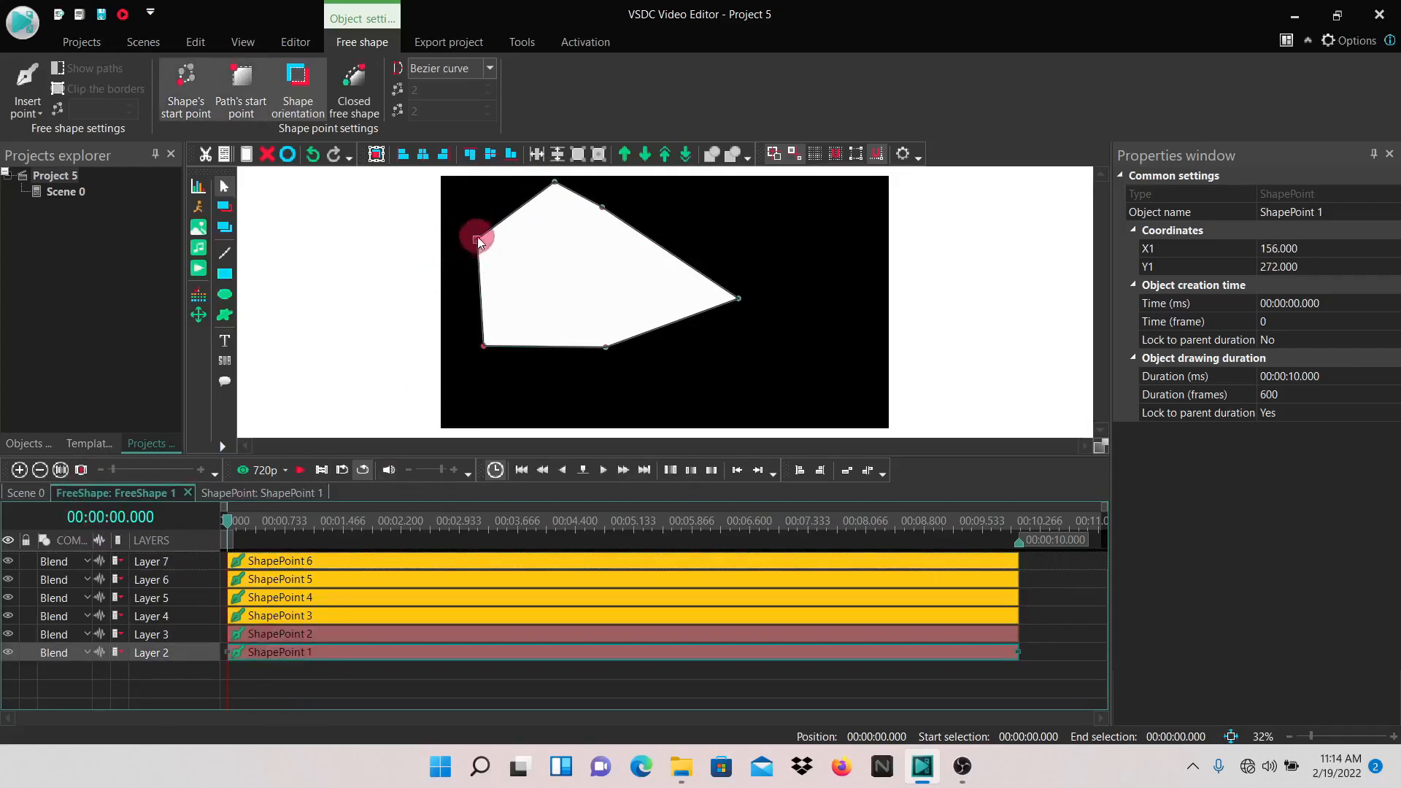
drag(478, 241, 577, 278)
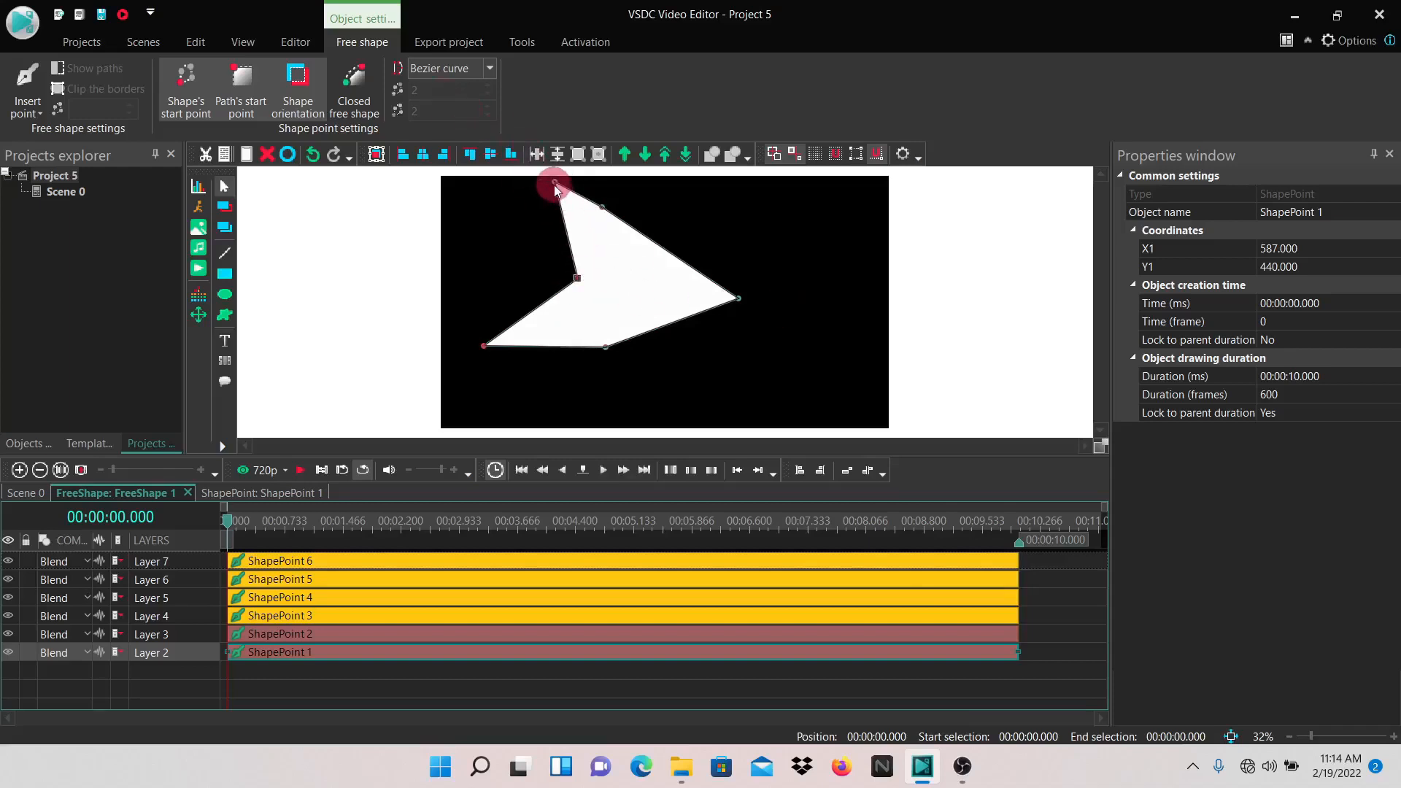
click(577, 278)
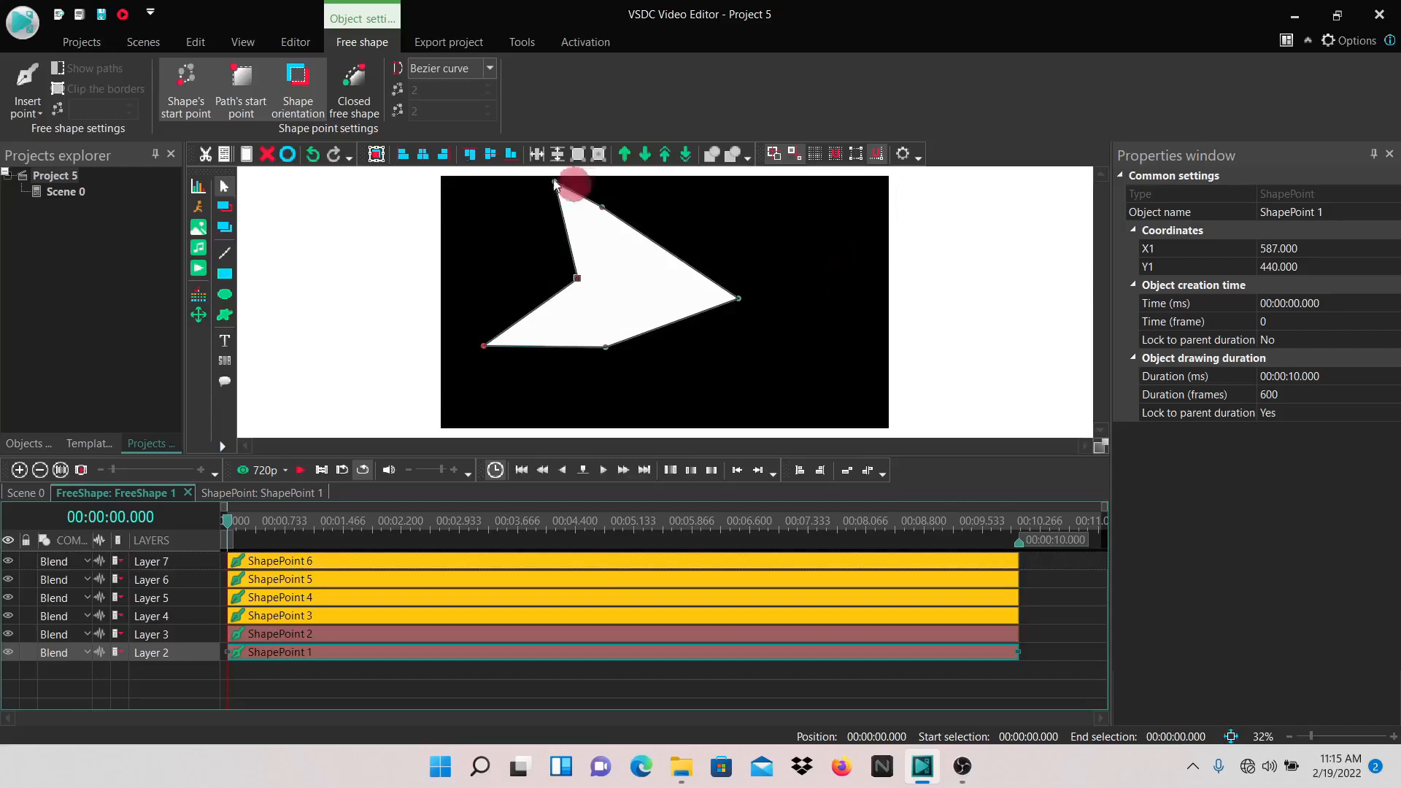
Step: Start a new shape within the free shape and outline a four-point, roughly square figure to the right of the first polygon
click(42, 119)
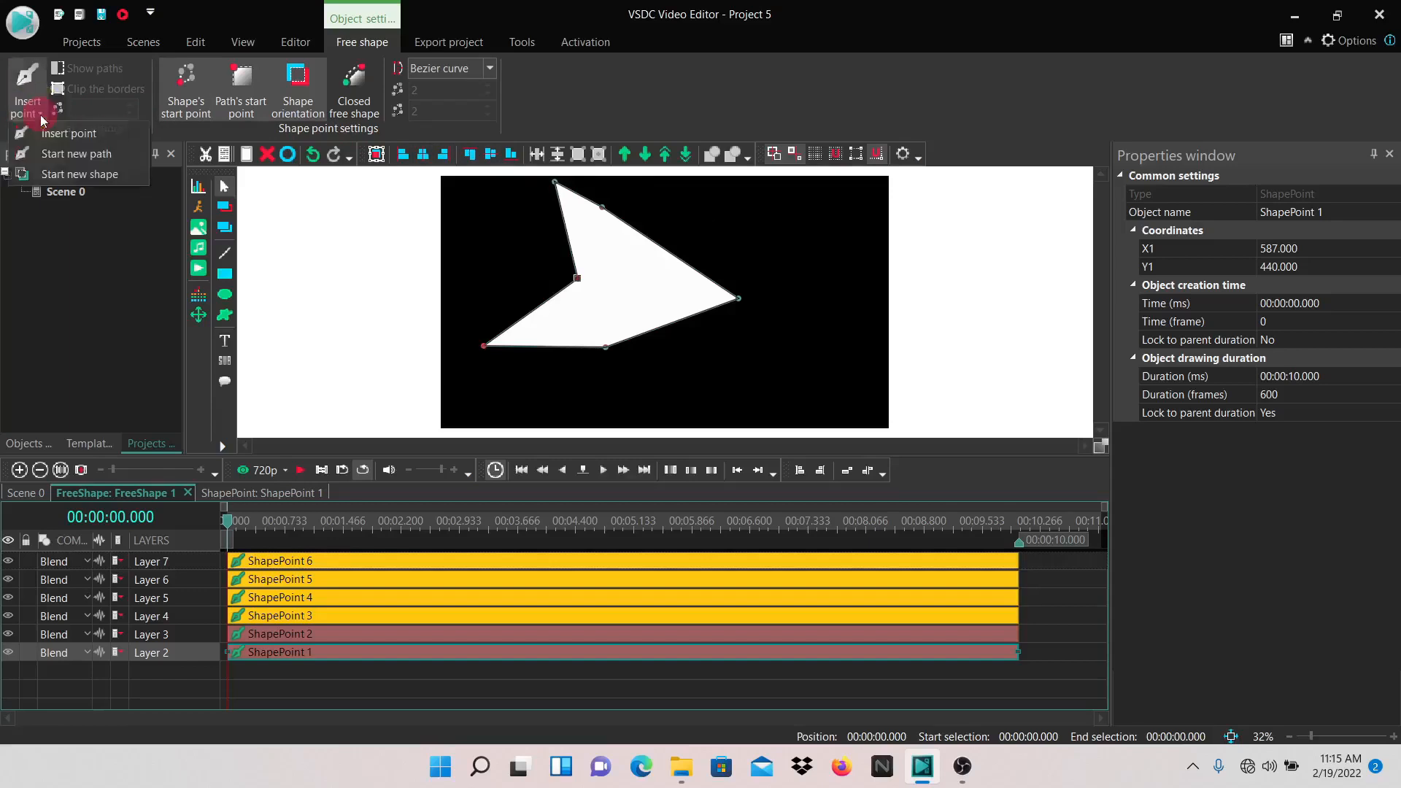
click(62, 177)
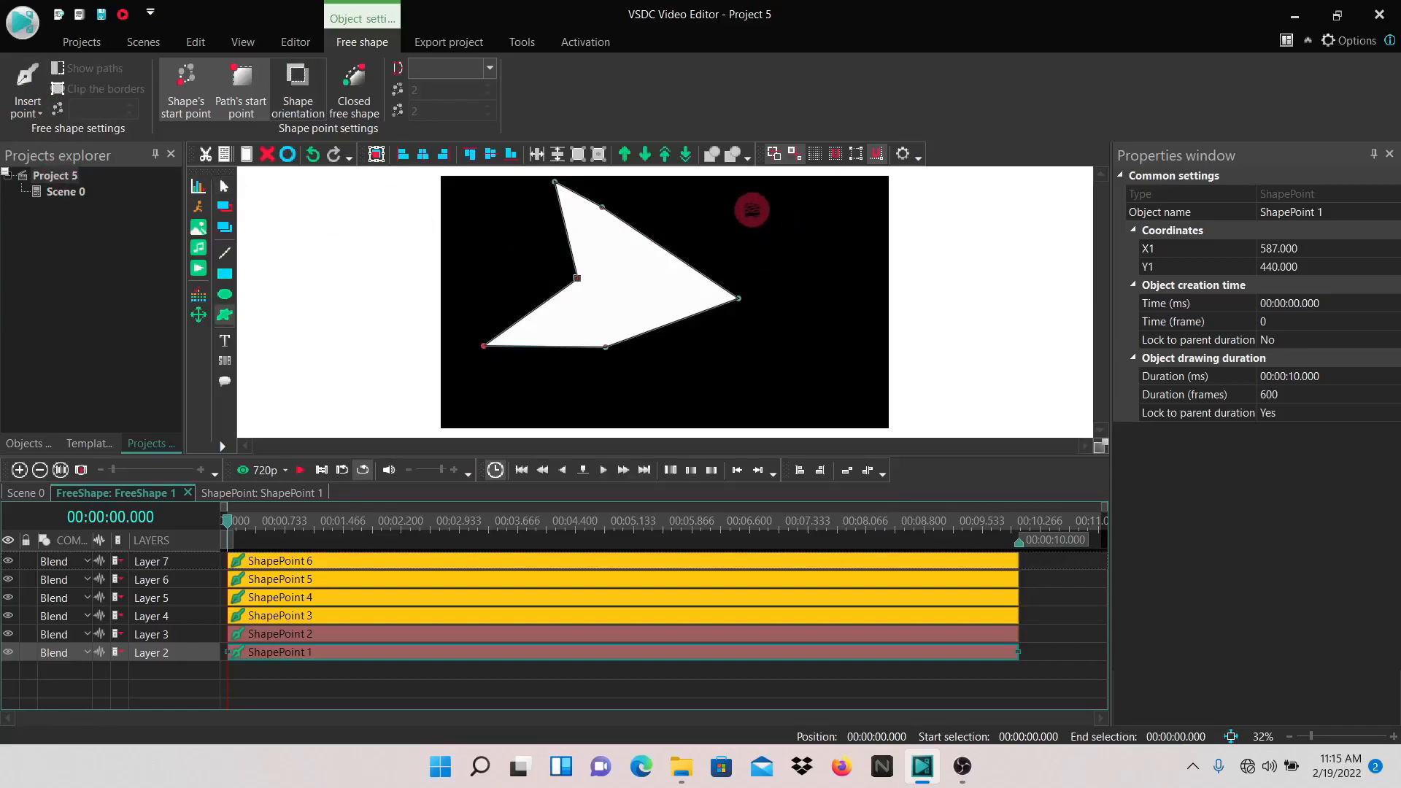
click(752, 210)
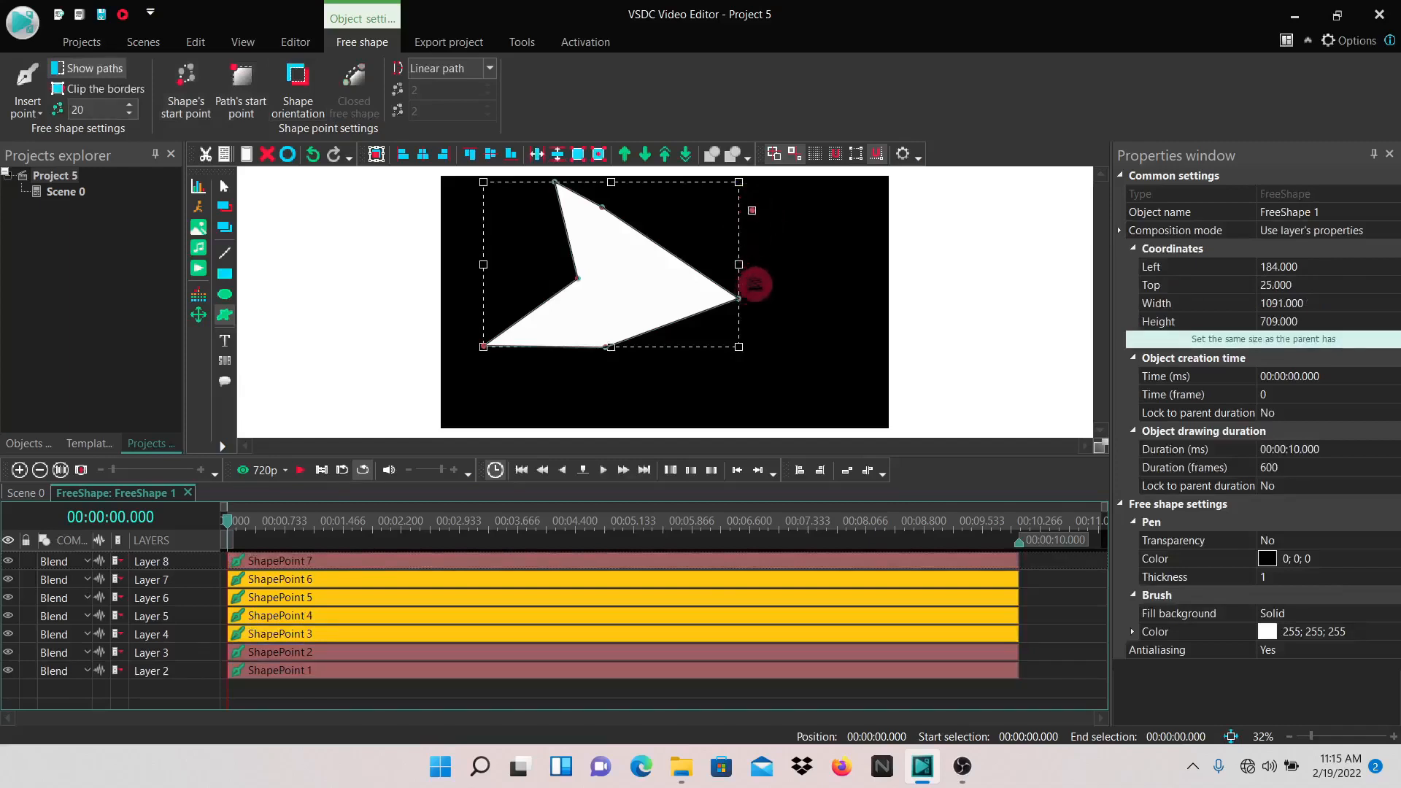
click(755, 284)
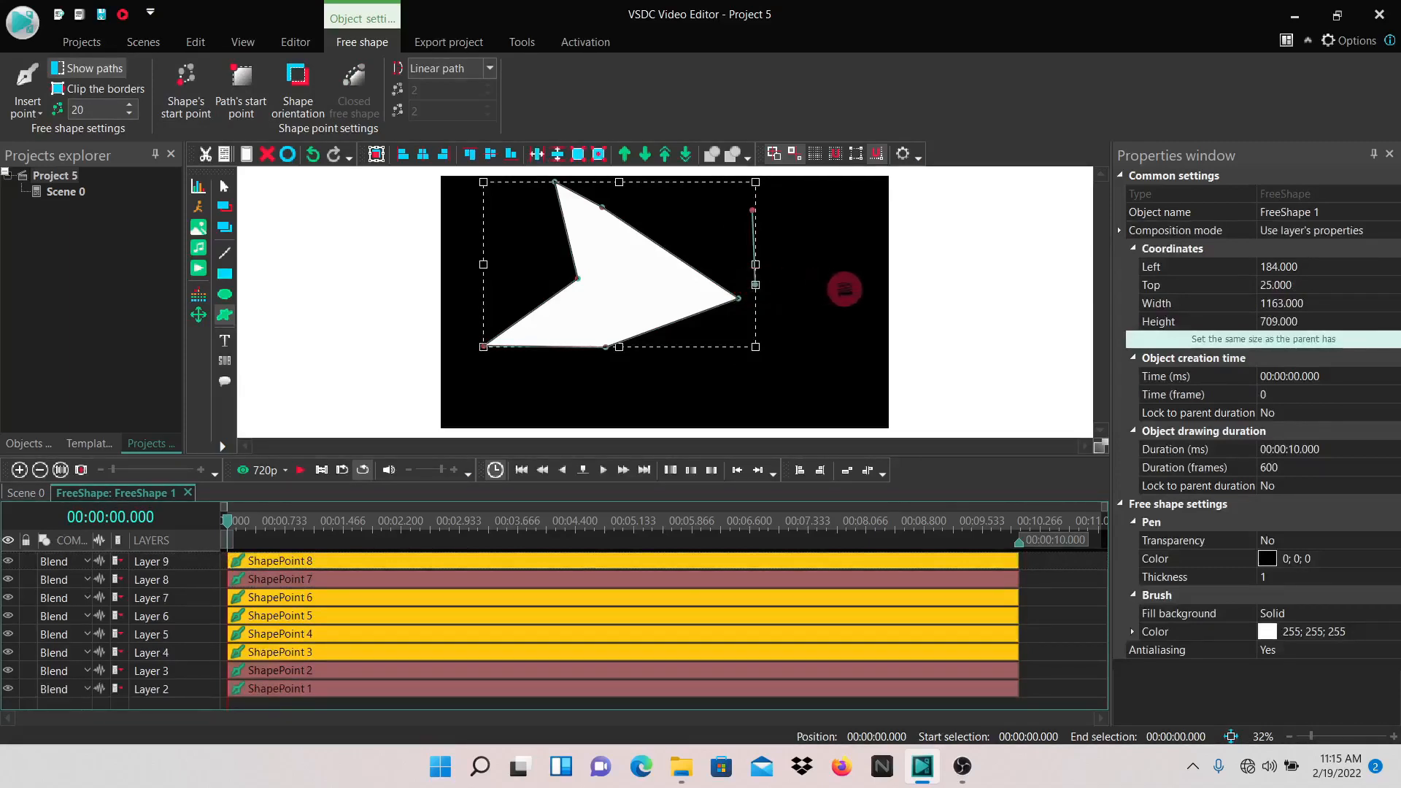
click(846, 288)
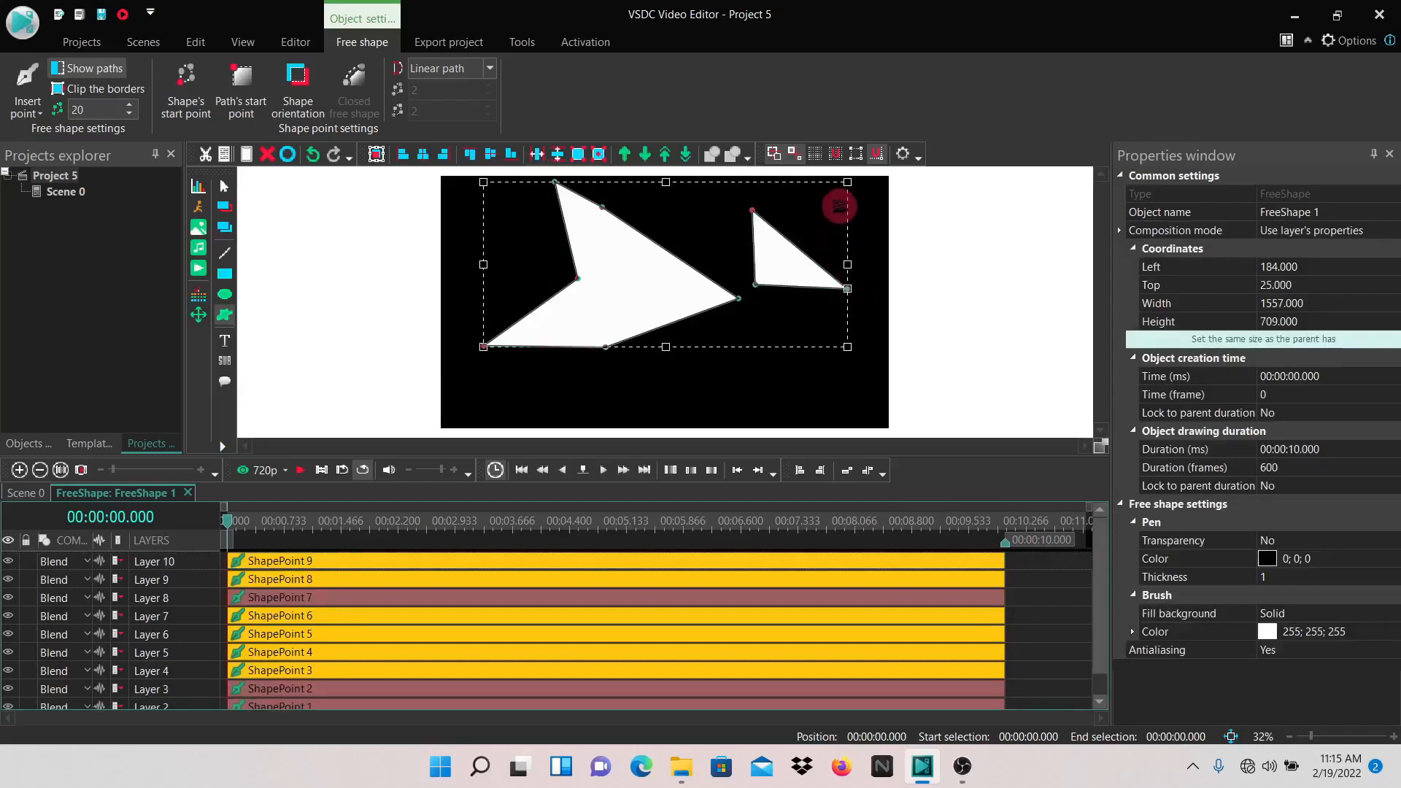
click(839, 206)
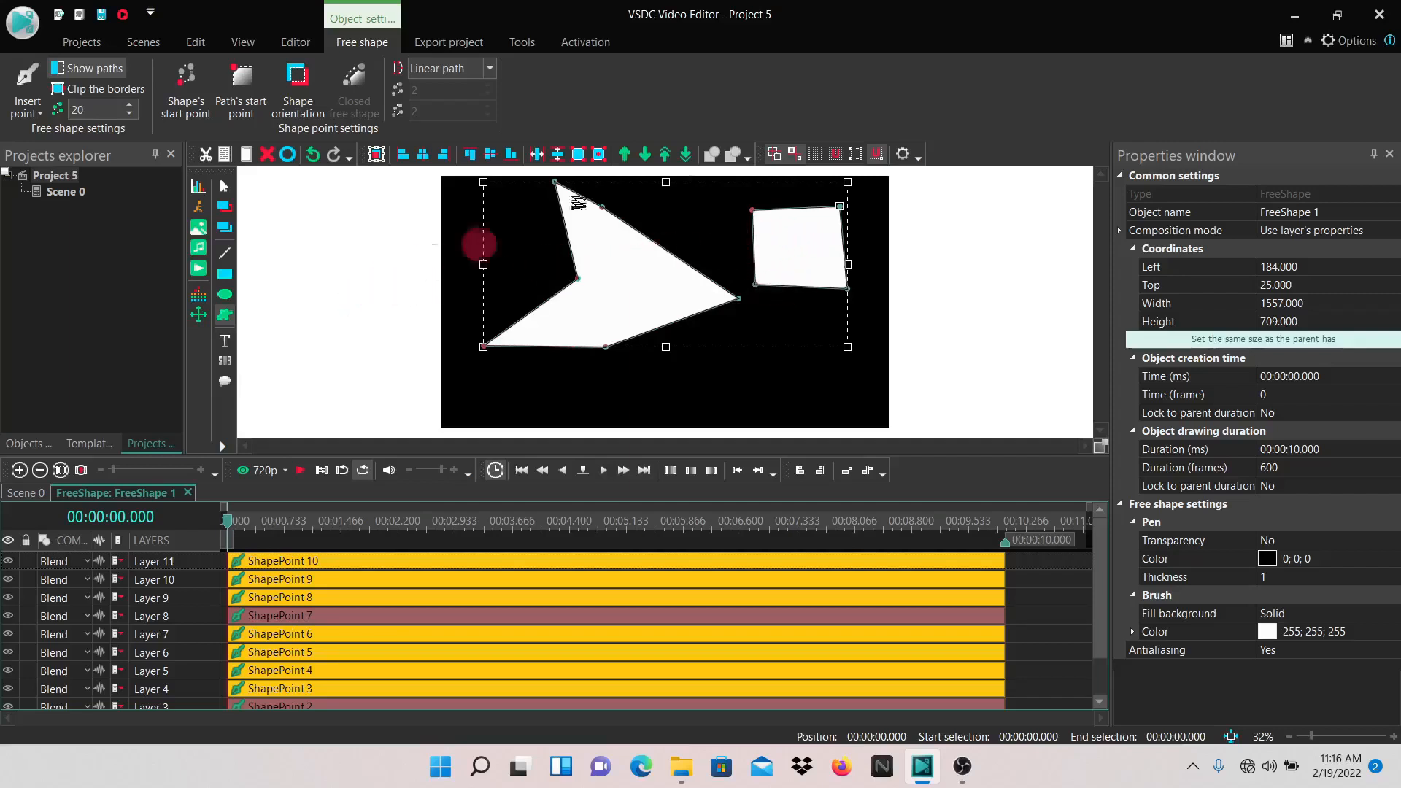
Step: Move the whole free shape, including both outlines, to about Left 154, Top 115, and return to the Scene 0 timeline
click(24, 492)
click(145, 591)
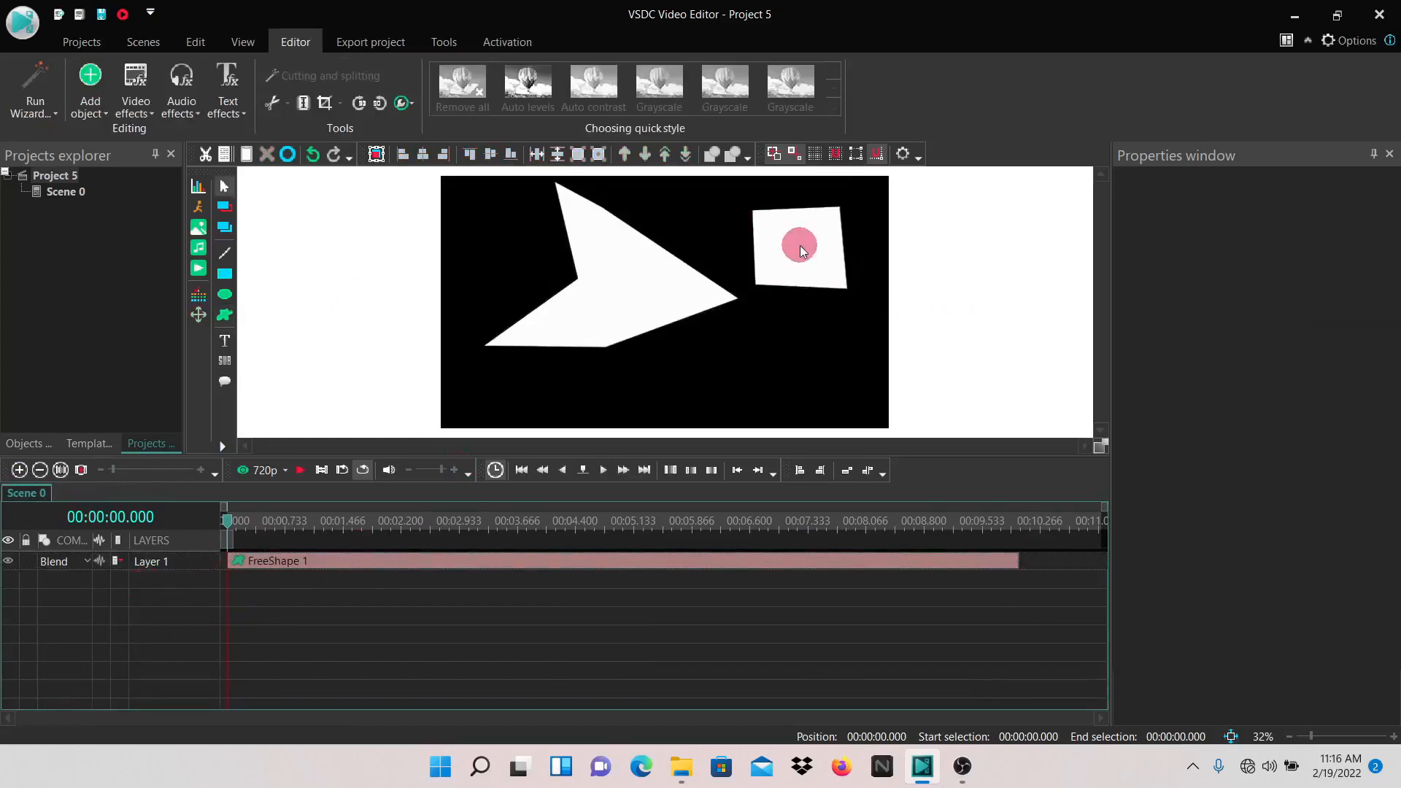
mouse_move(800, 248)
mouse_down()
mouse_move(807, 322)
mouse_move(808, 223)
mouse_move(781, 206)
mouse_move(729, 251)
mouse_move(795, 255)
mouse_up()
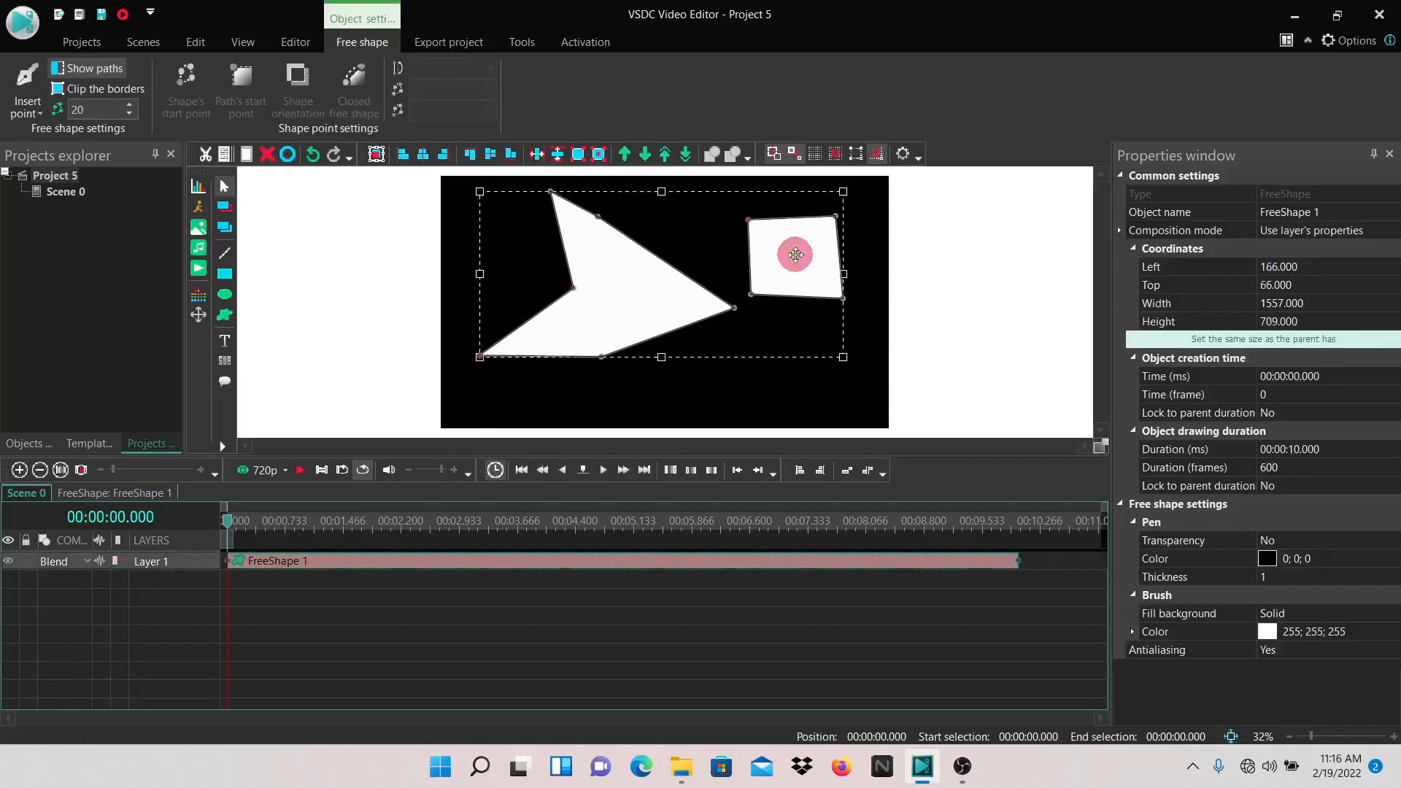
double_click(501, 561)
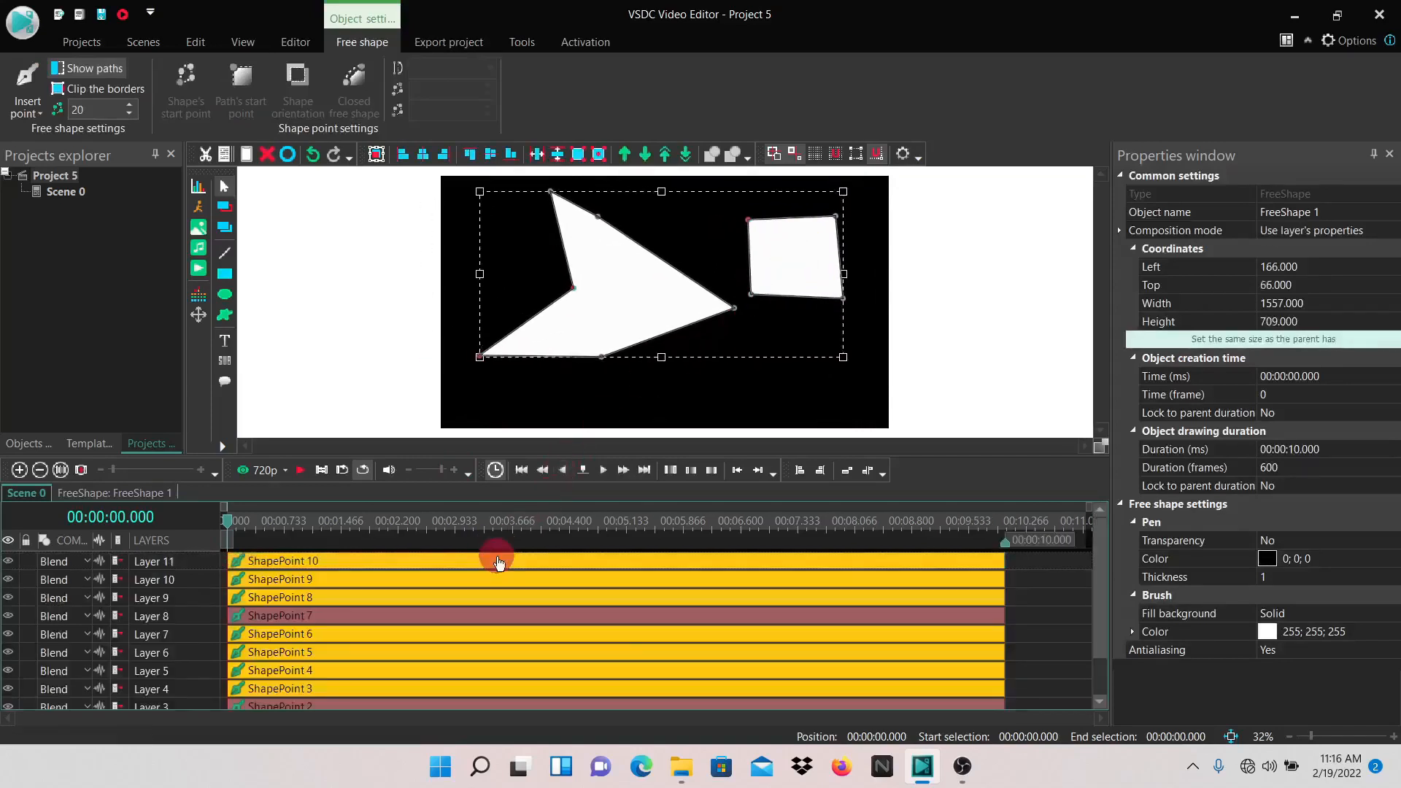
mouse_move(812, 262)
mouse_down()
mouse_move(794, 273)
mouse_move(810, 313)
mouse_move(766, 269)
mouse_move(794, 269)
mouse_move(794, 299)
mouse_move(794, 277)
mouse_up()
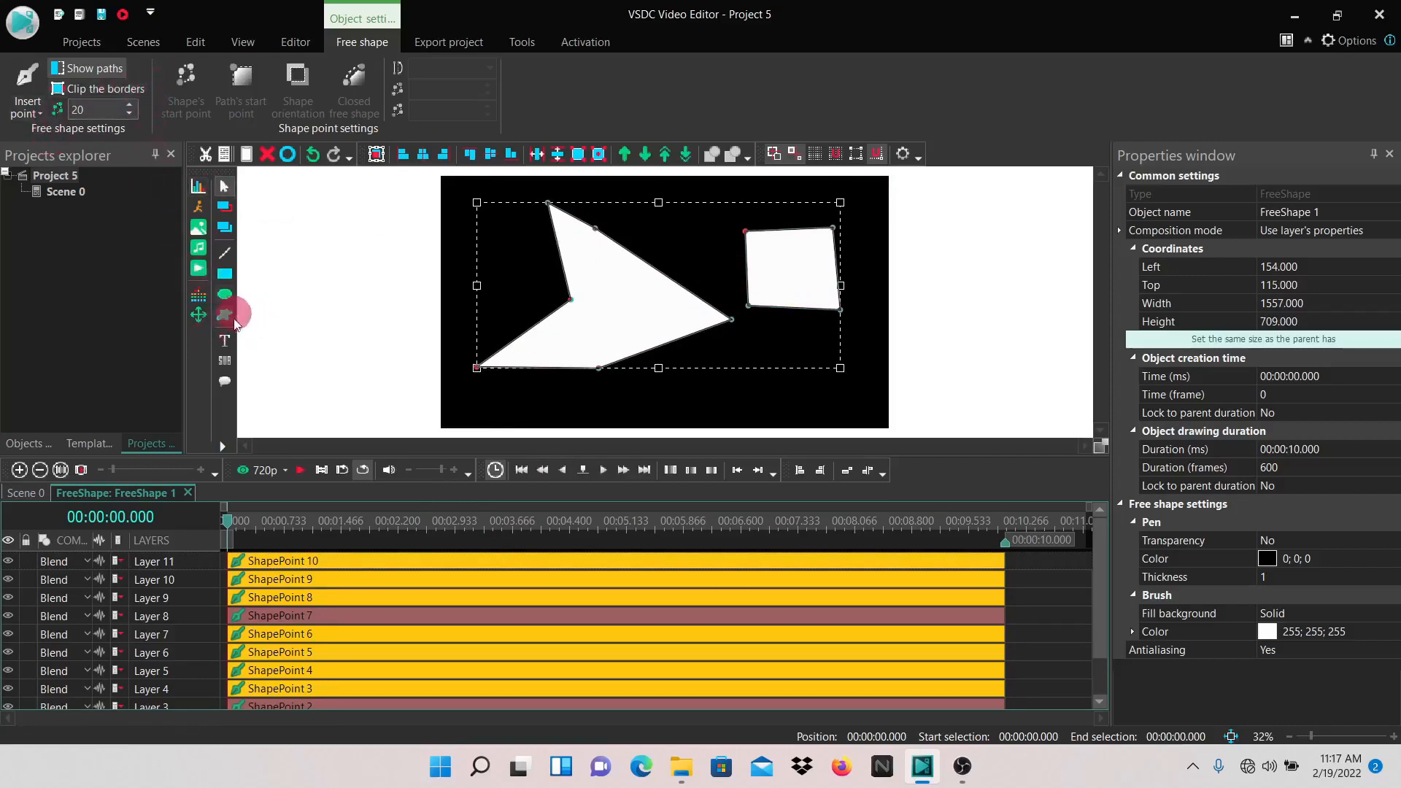
click(36, 494)
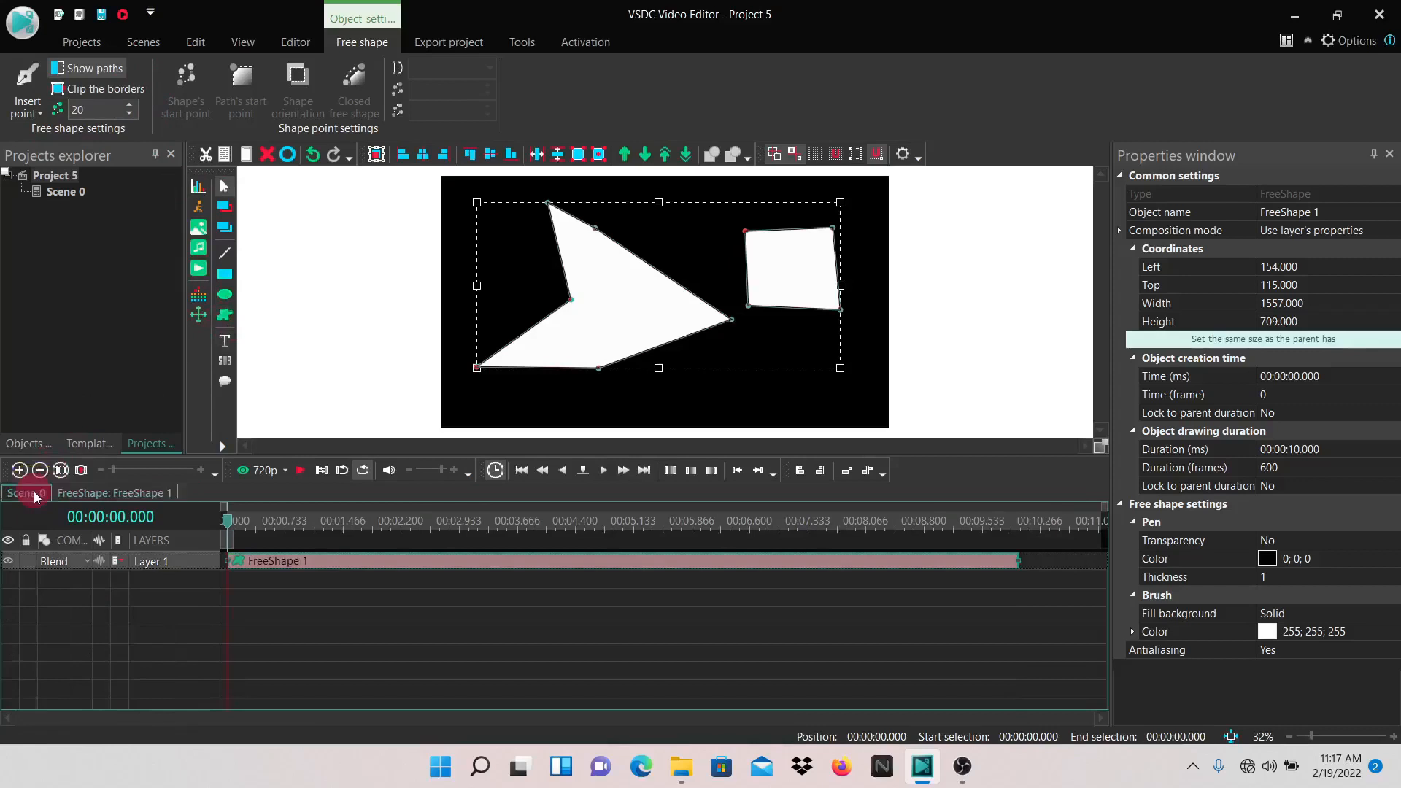
click(225, 317)
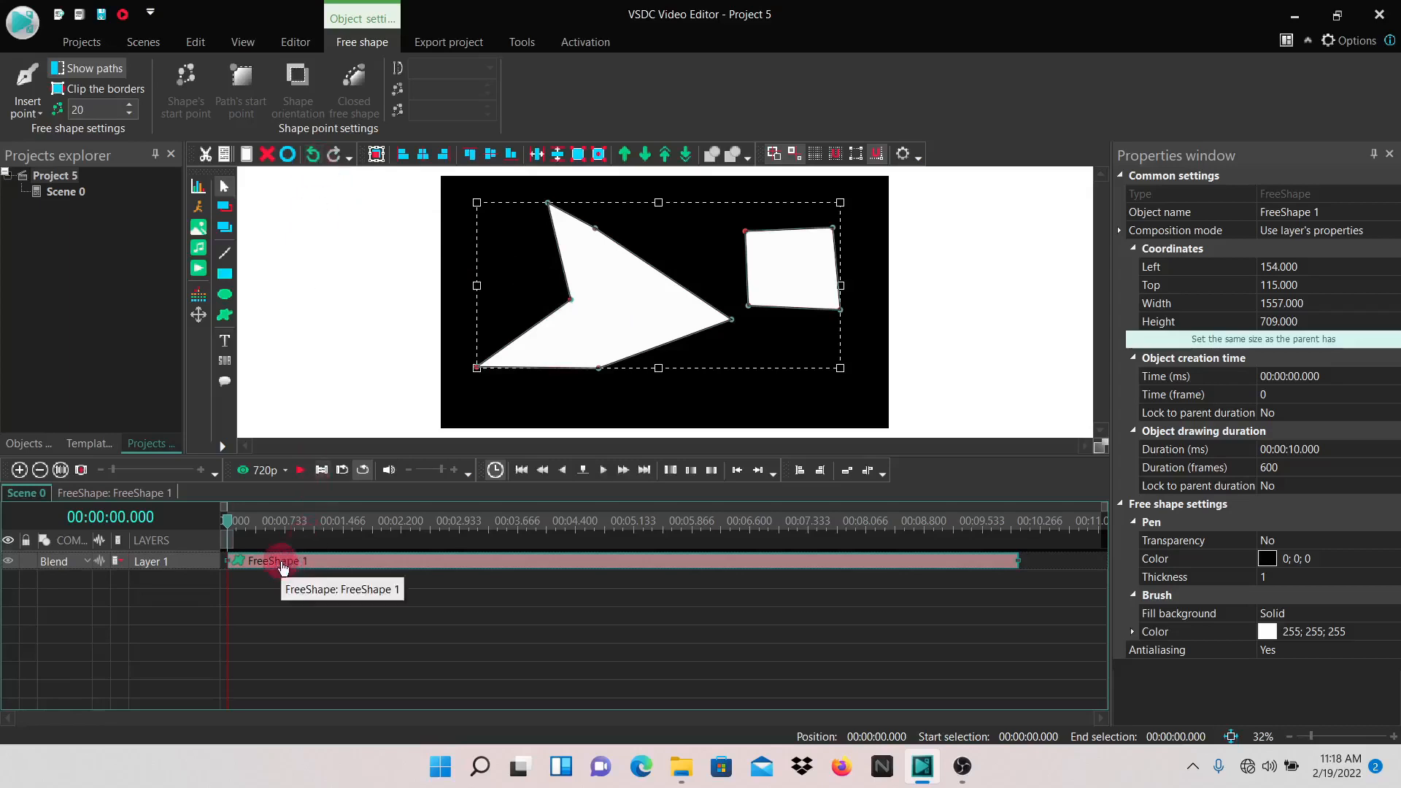
Step: Undo the free shape's edits step by step until only its first point remains
click(312, 154)
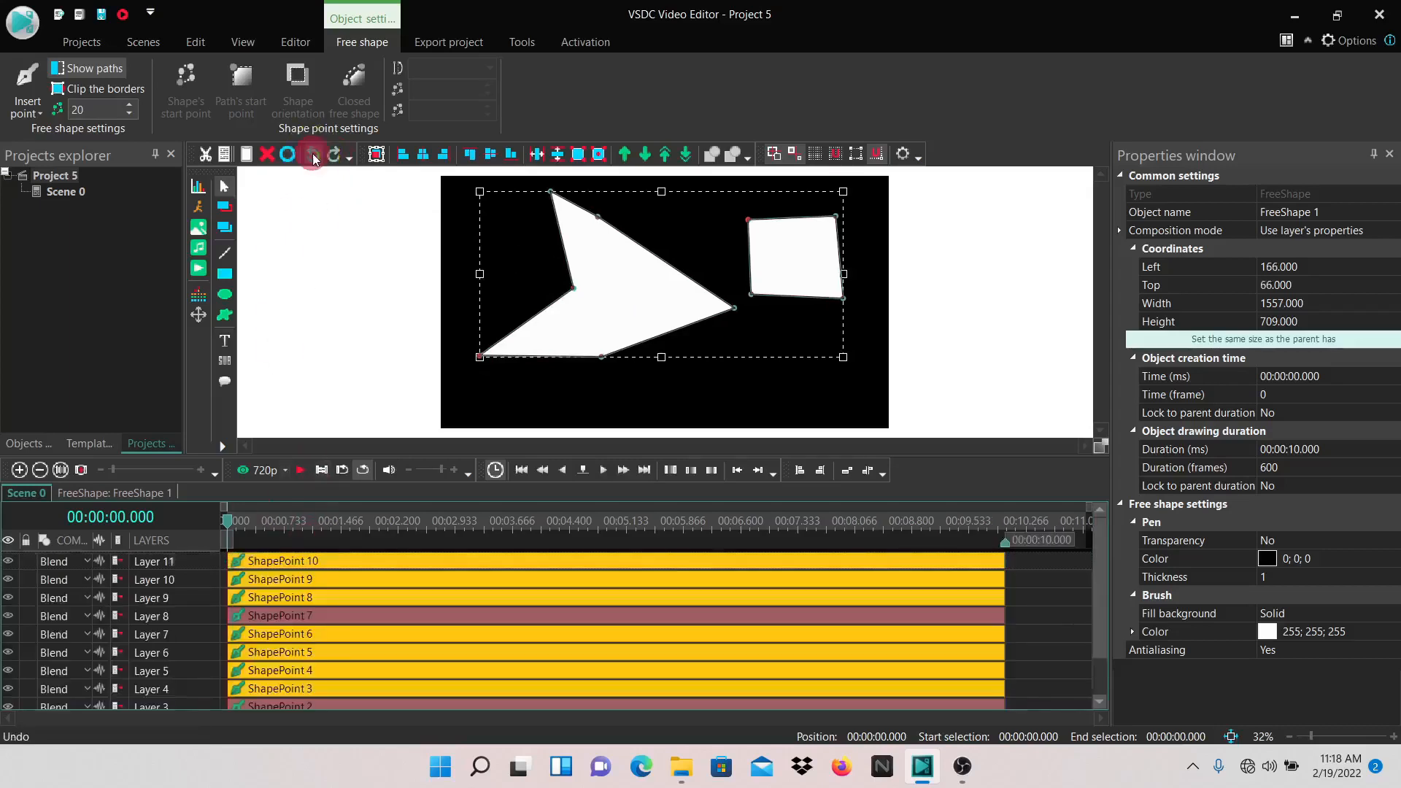
click(312, 154)
click(313, 154)
click(313, 154)
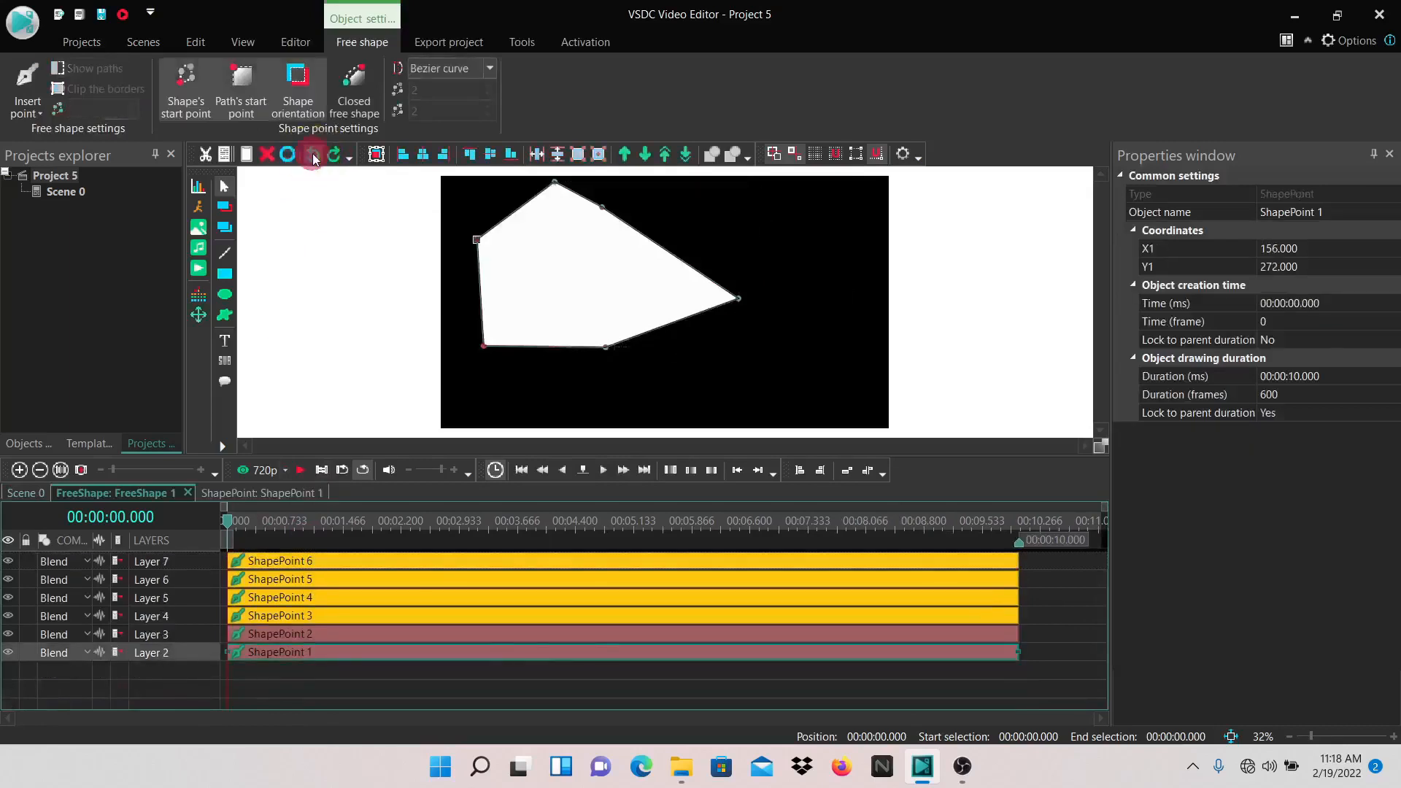
click(312, 154)
click(312, 154)
click(312, 154)
click(312, 154)
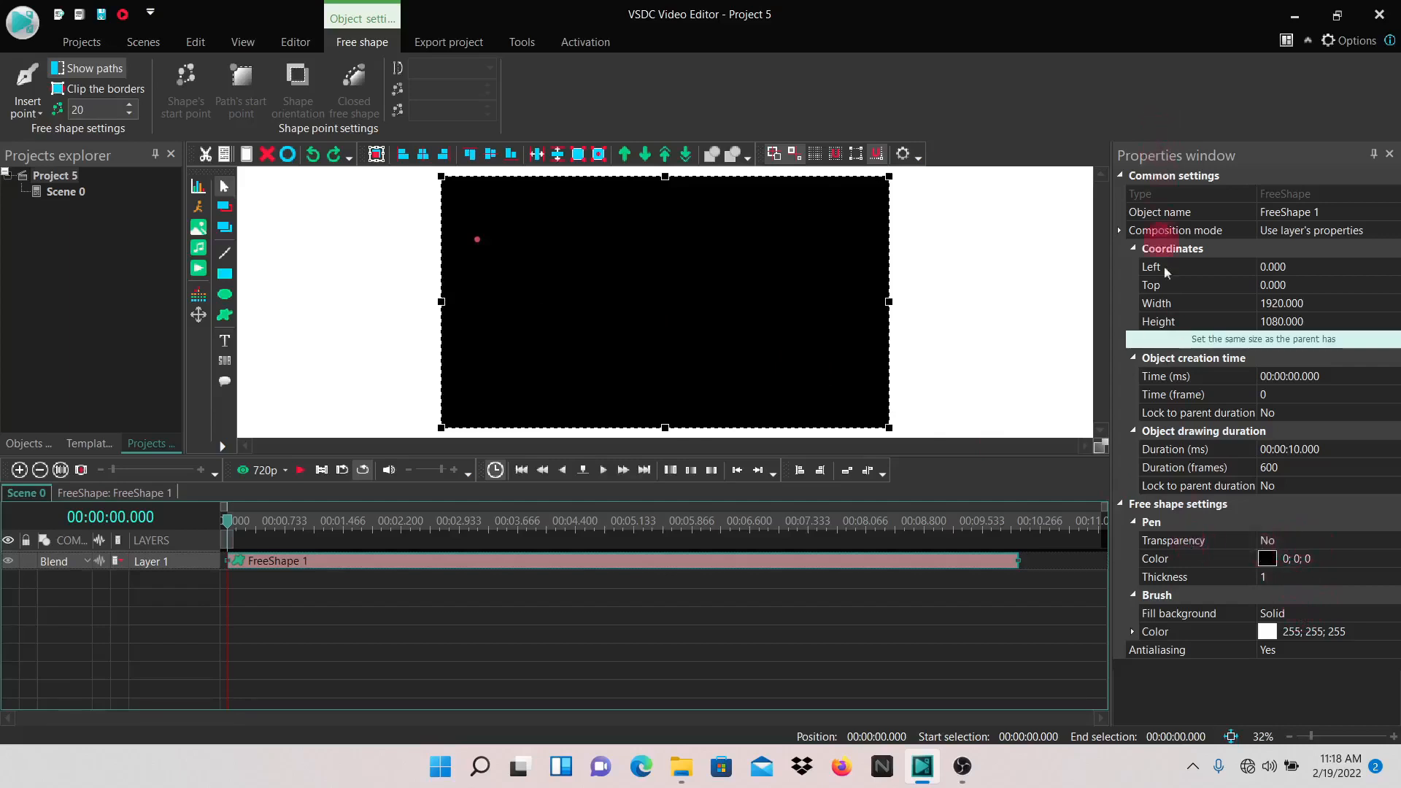
Step: Set the free shape's pen transparency to Yes and its brush fill background to Transparent
click(1386, 546)
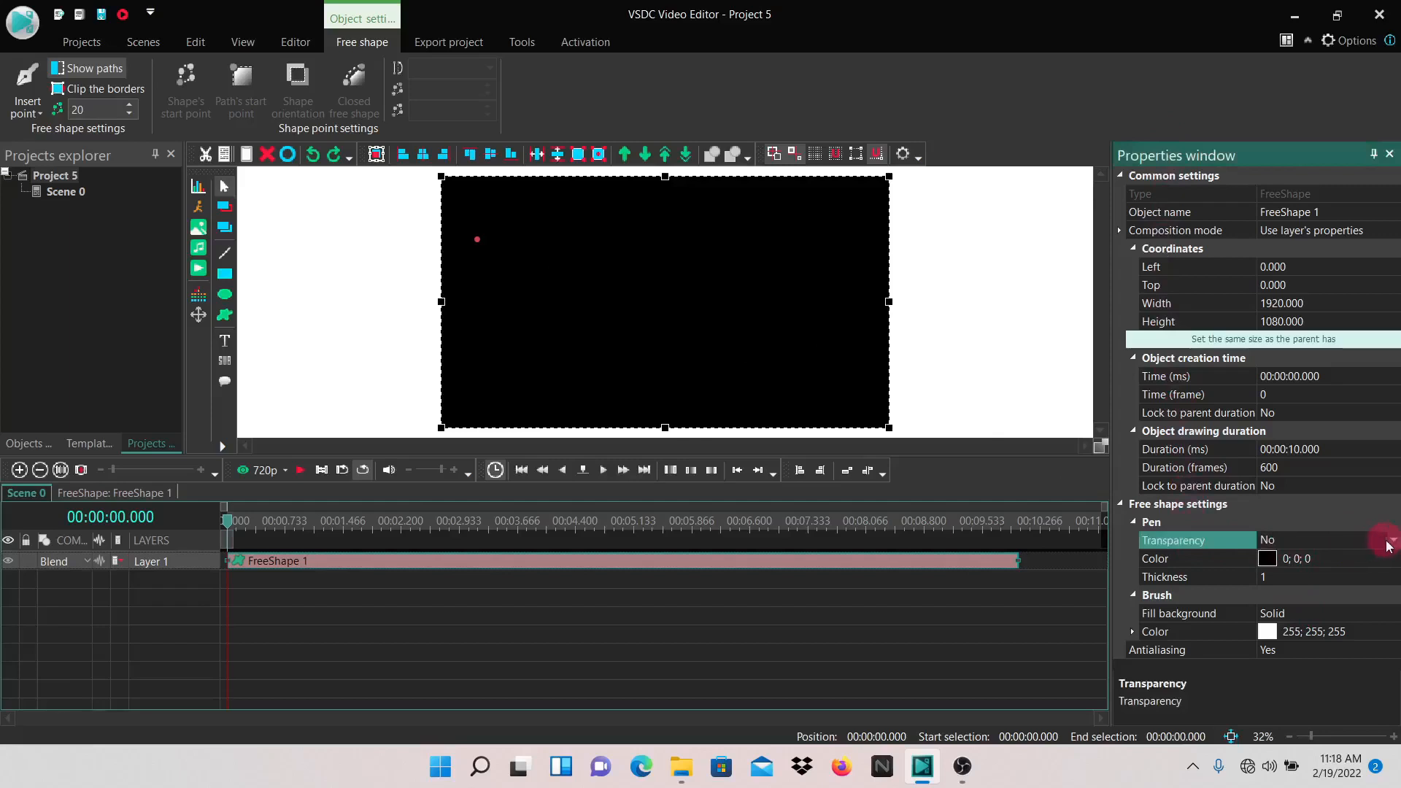
click(1390, 541)
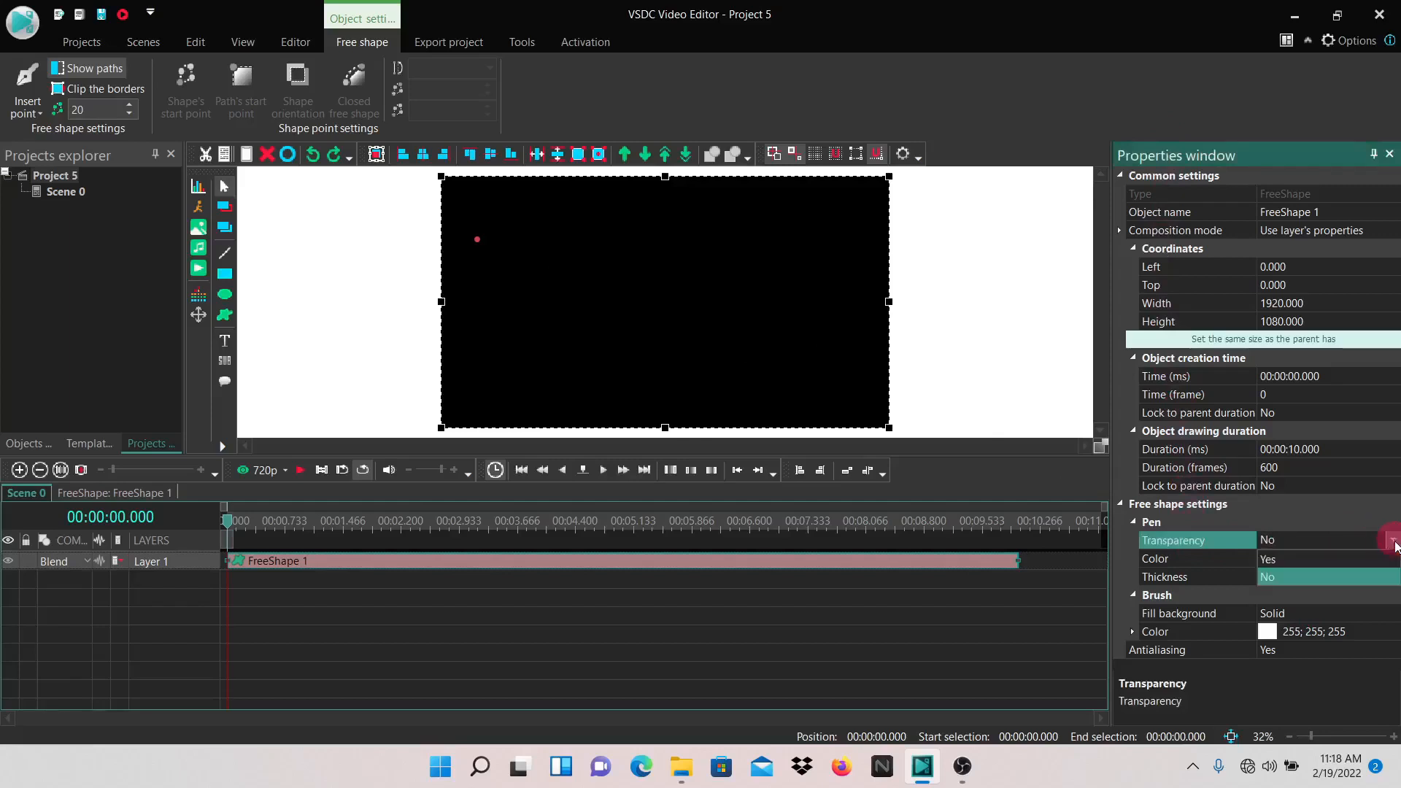
click(1337, 559)
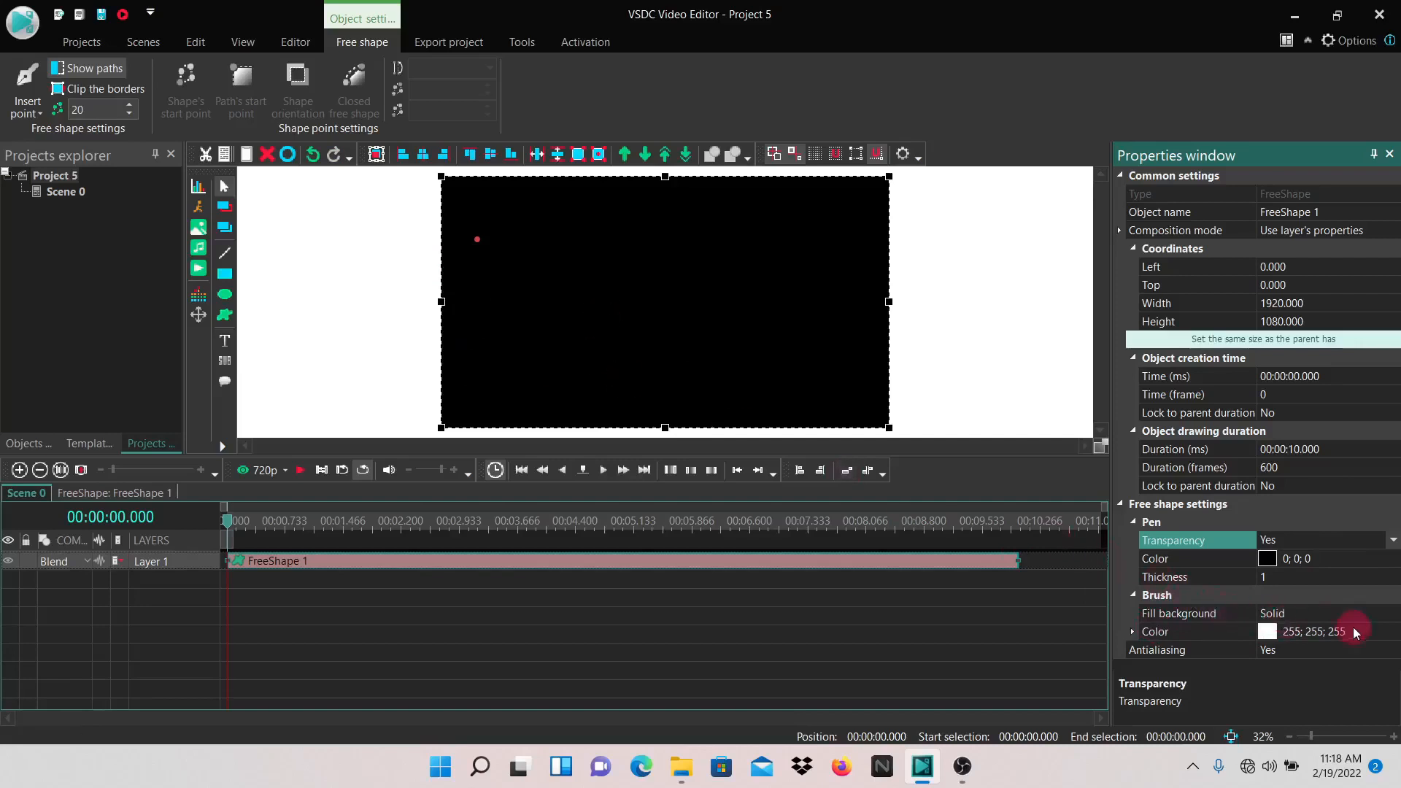
click(1394, 619)
click(1392, 613)
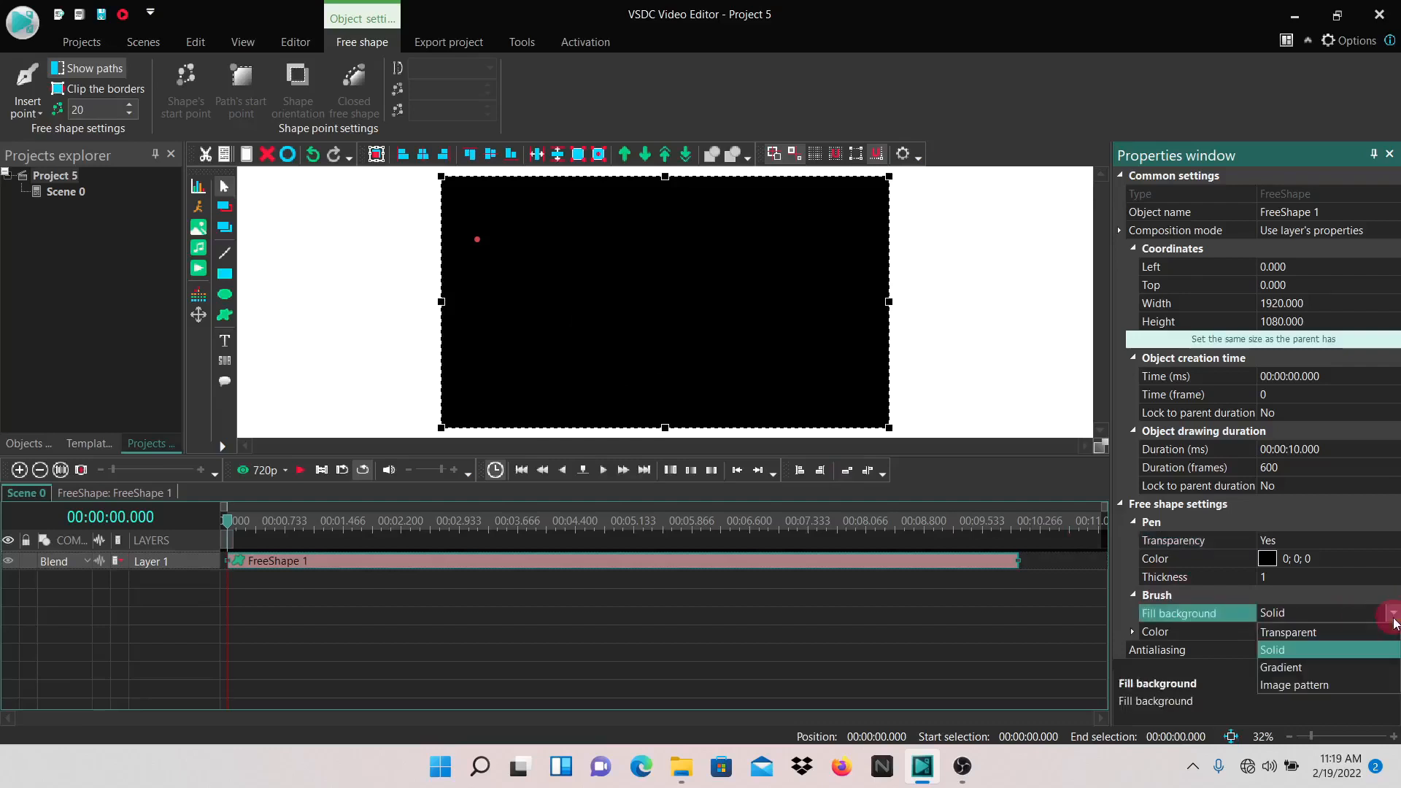
click(1322, 634)
Step: Add three points to the free shape to outline a quadrilateral about 628 wide and 465 high, and open the shape's own timeline
click(27, 91)
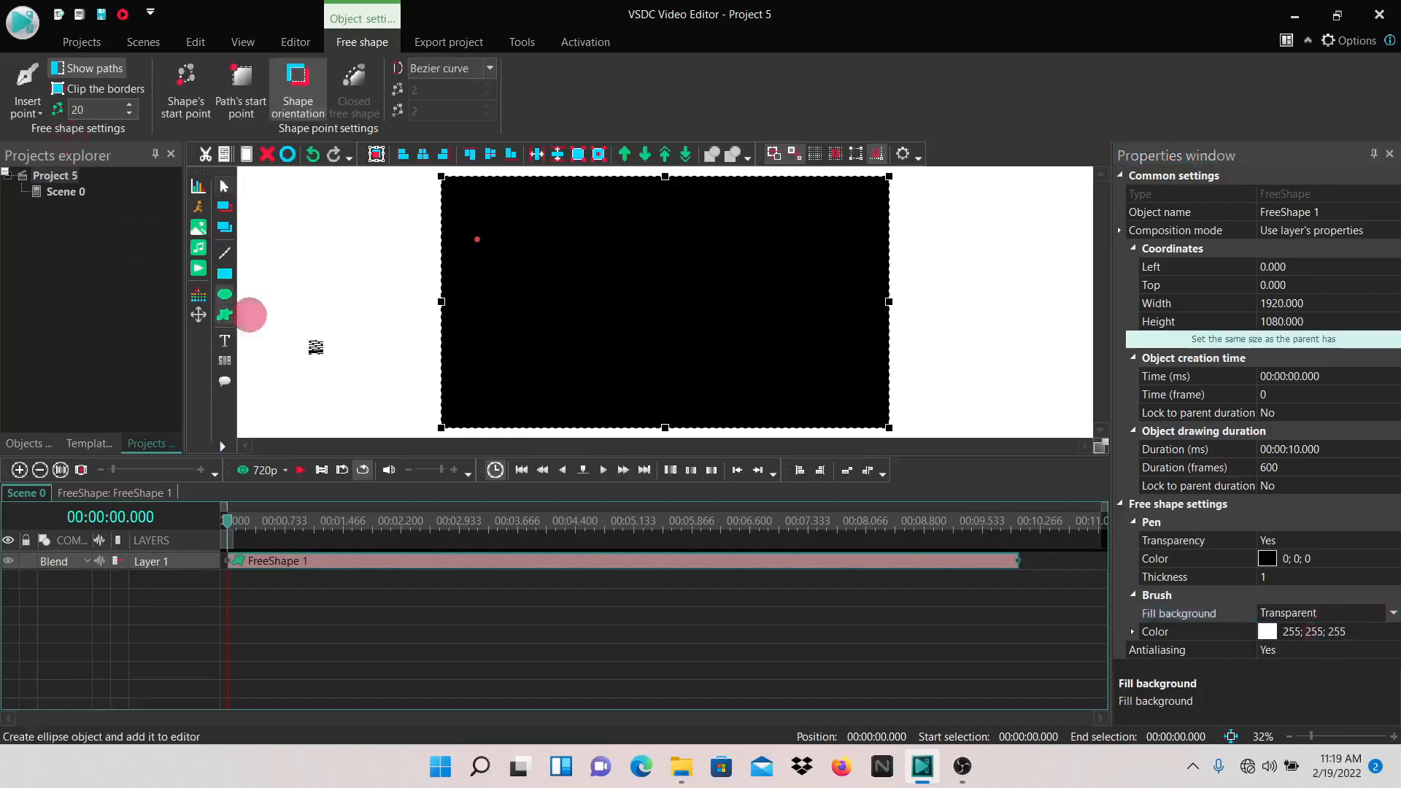
click(483, 347)
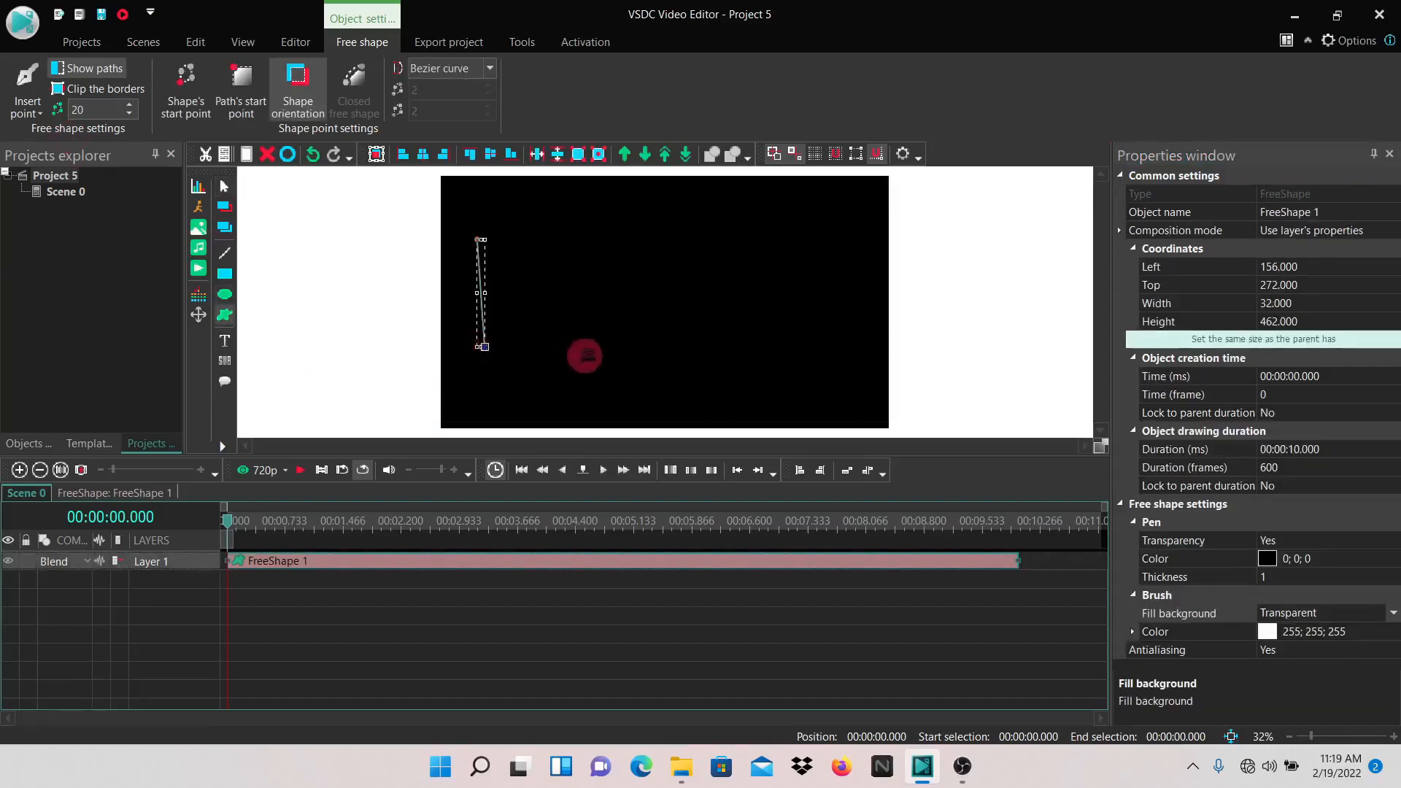
click(596, 347)
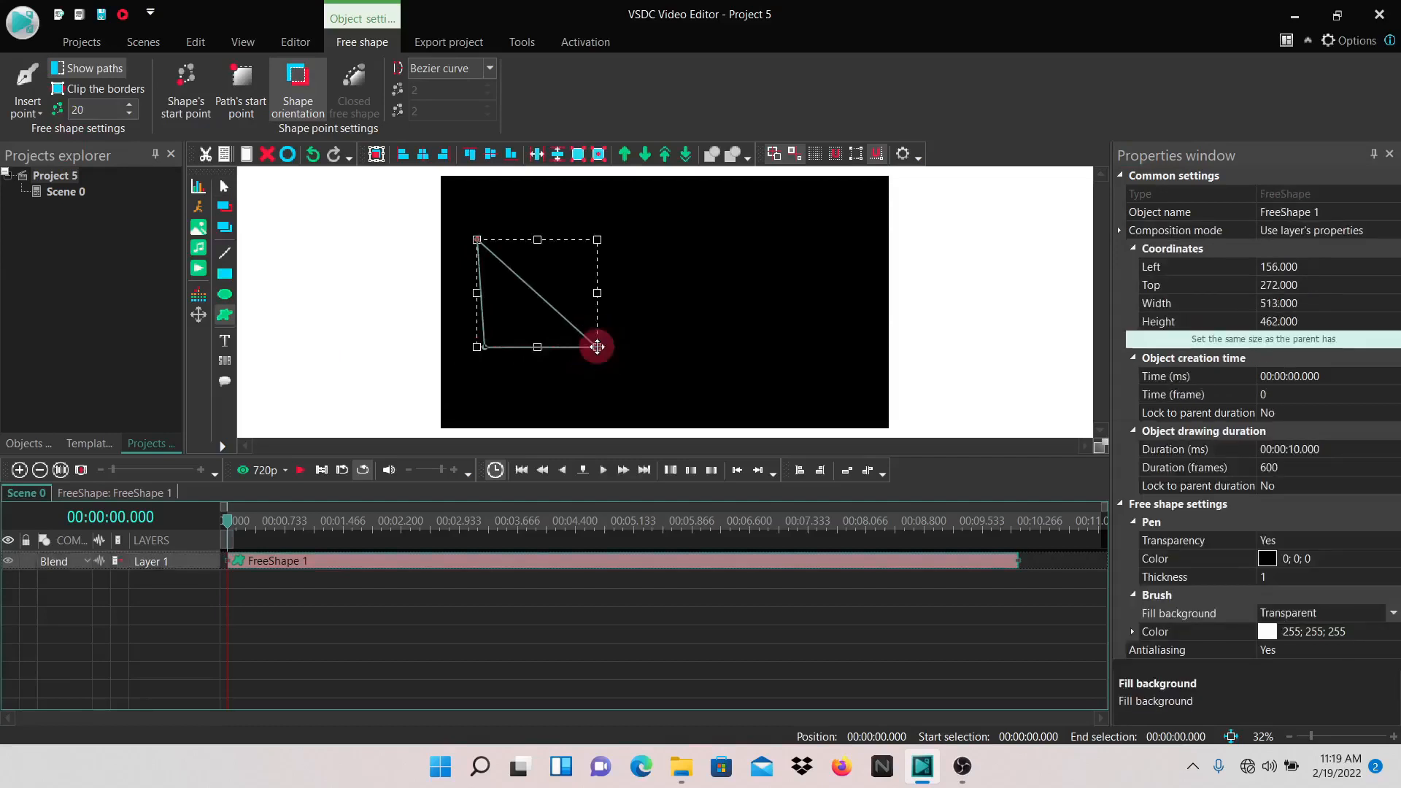
click(622, 239)
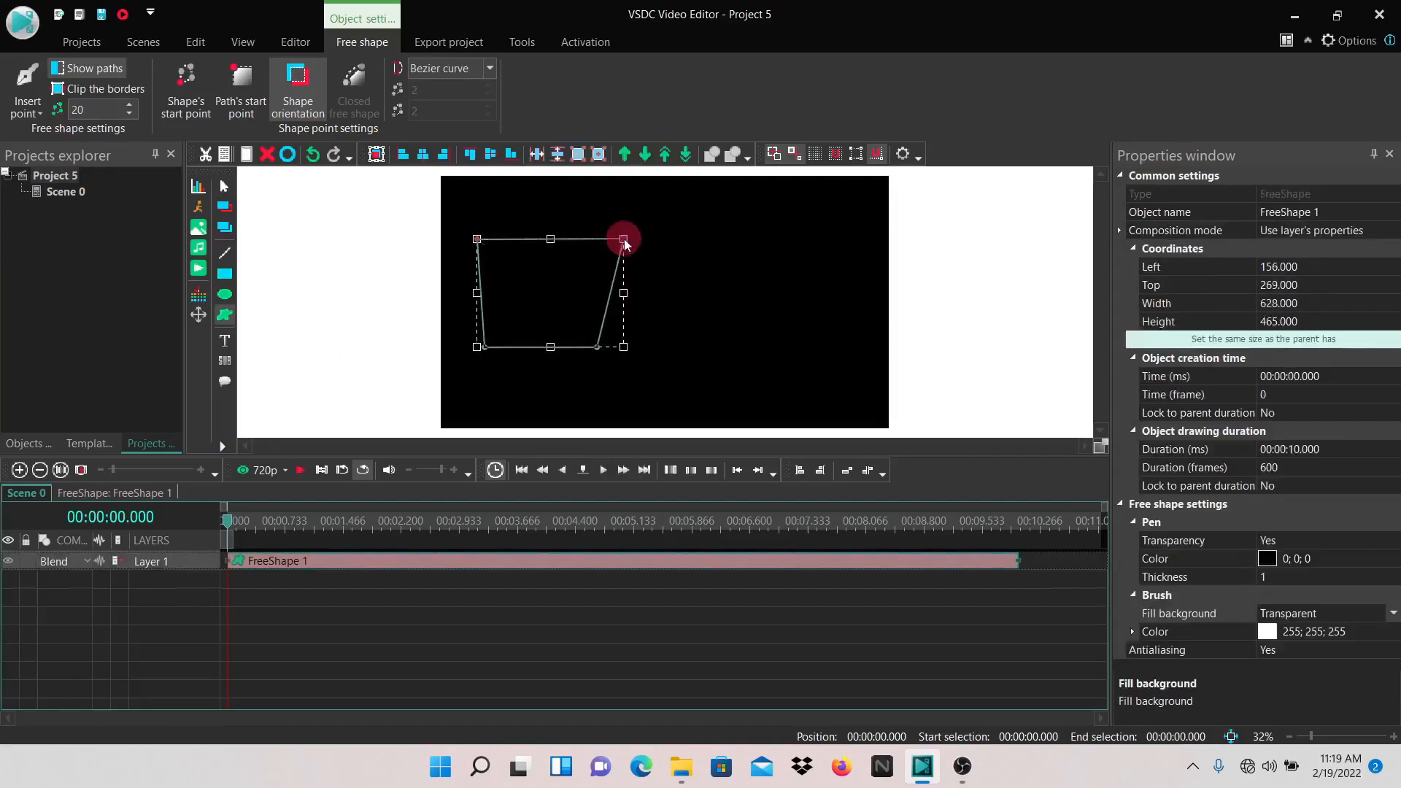
click(725, 227)
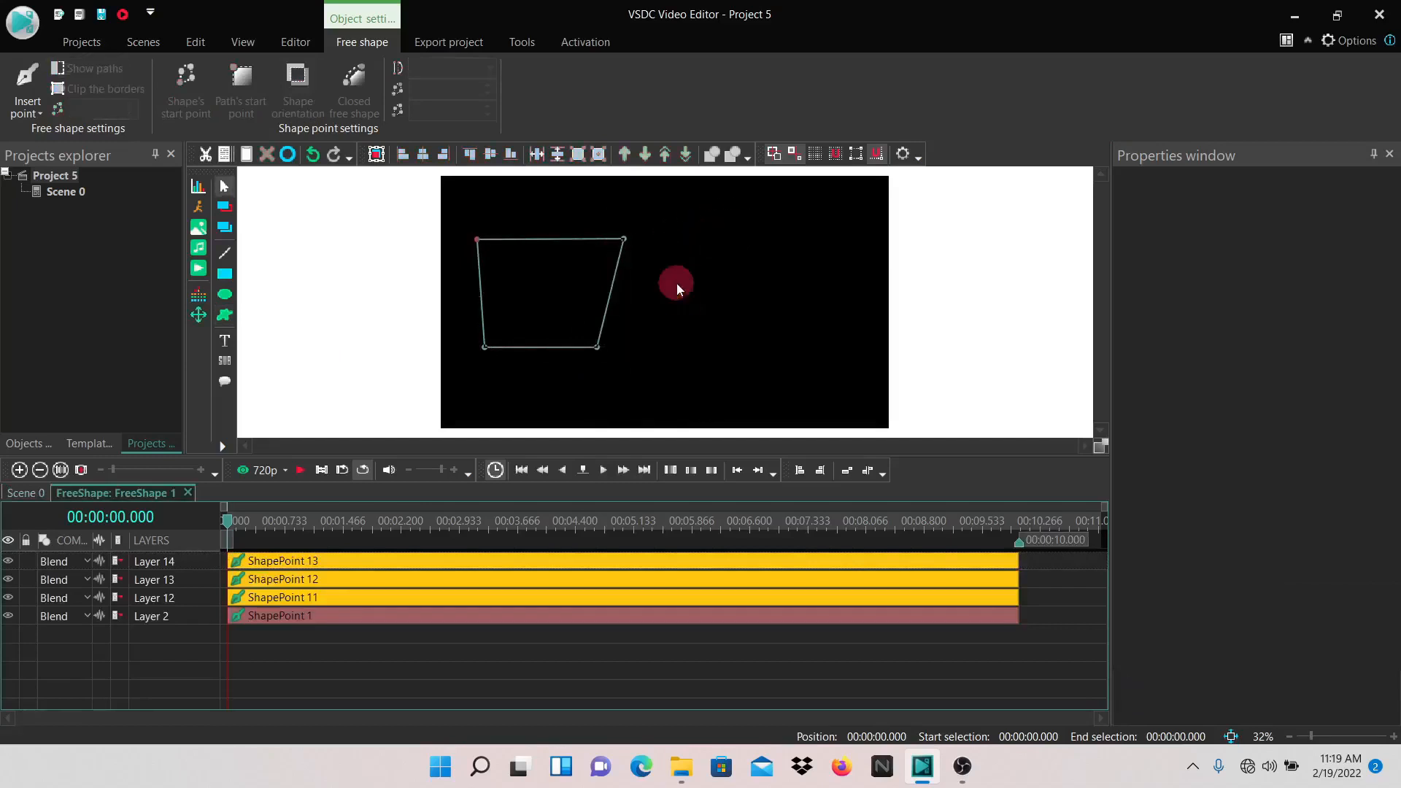
Step: Insert a fifth point, move it above the middle of the outline's upper edge to form a pentagon, and return to the Scene 0 timeline
click(30, 109)
click(41, 133)
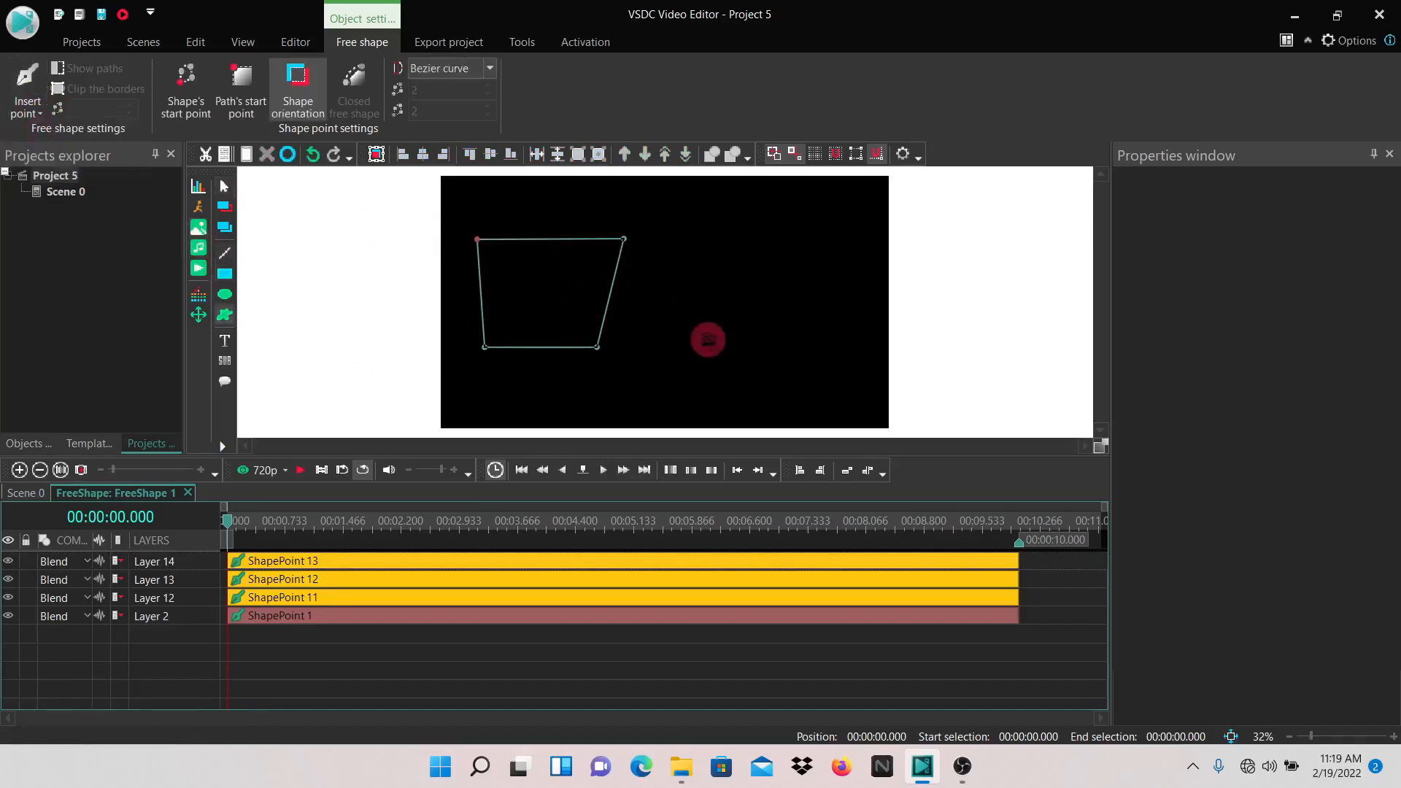
click(701, 313)
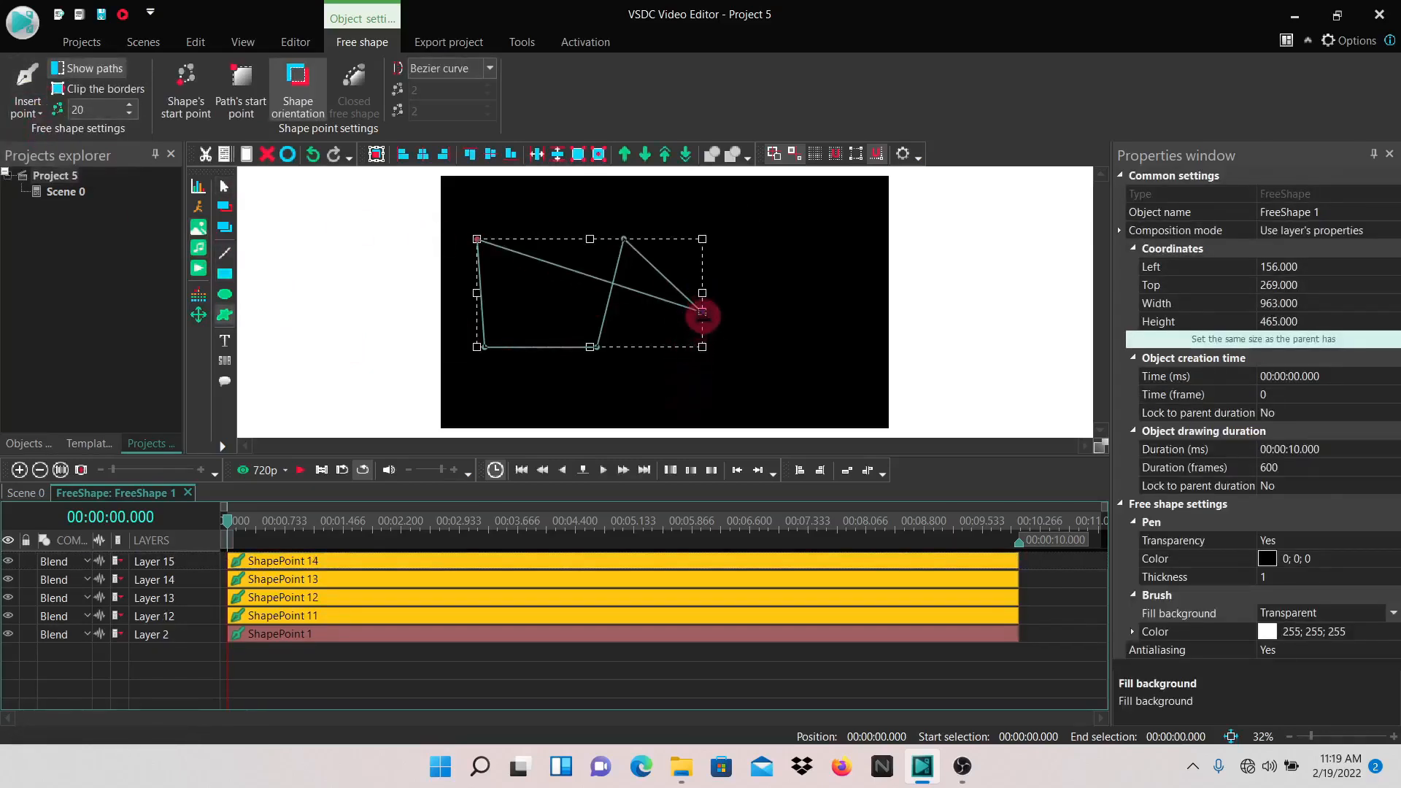
drag(704, 313, 538, 198)
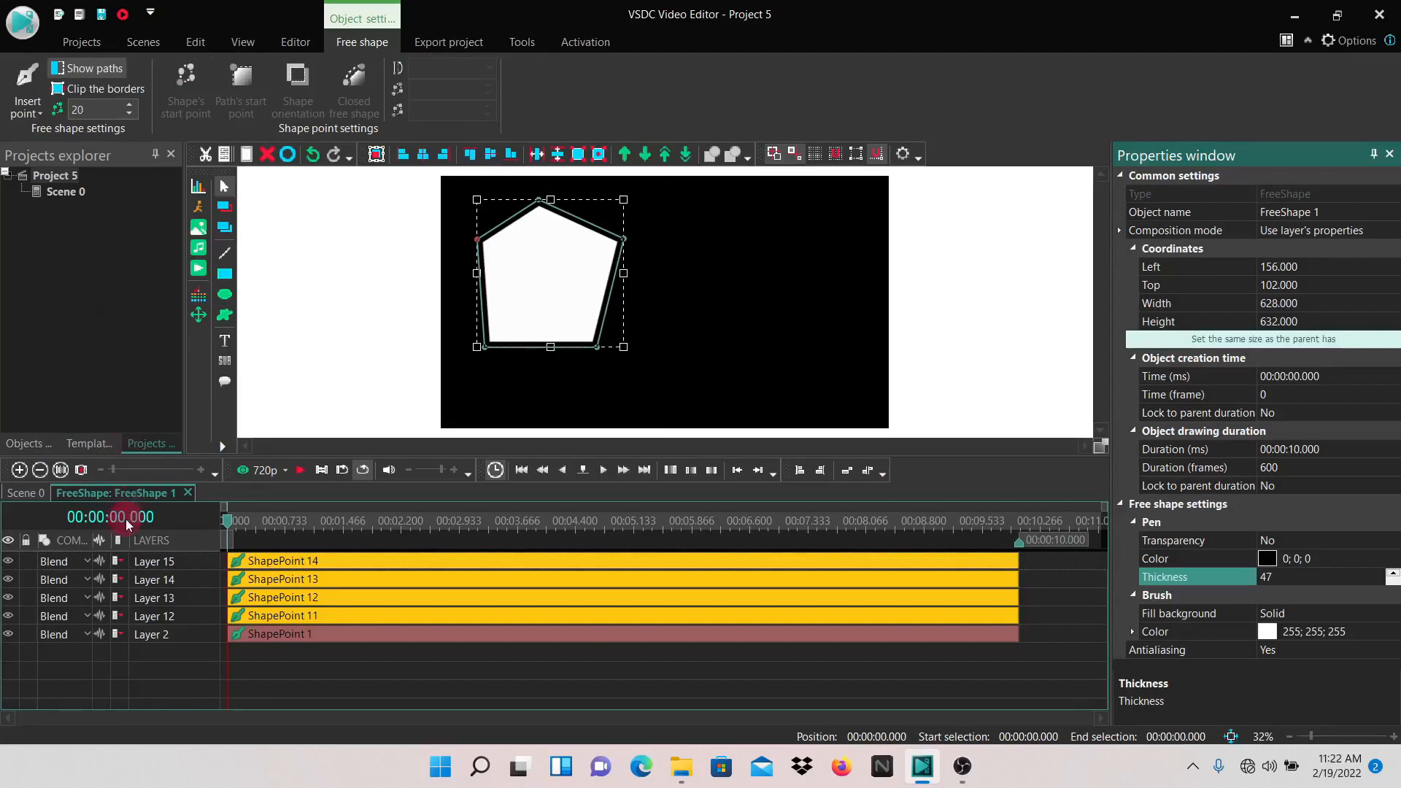
click(12, 496)
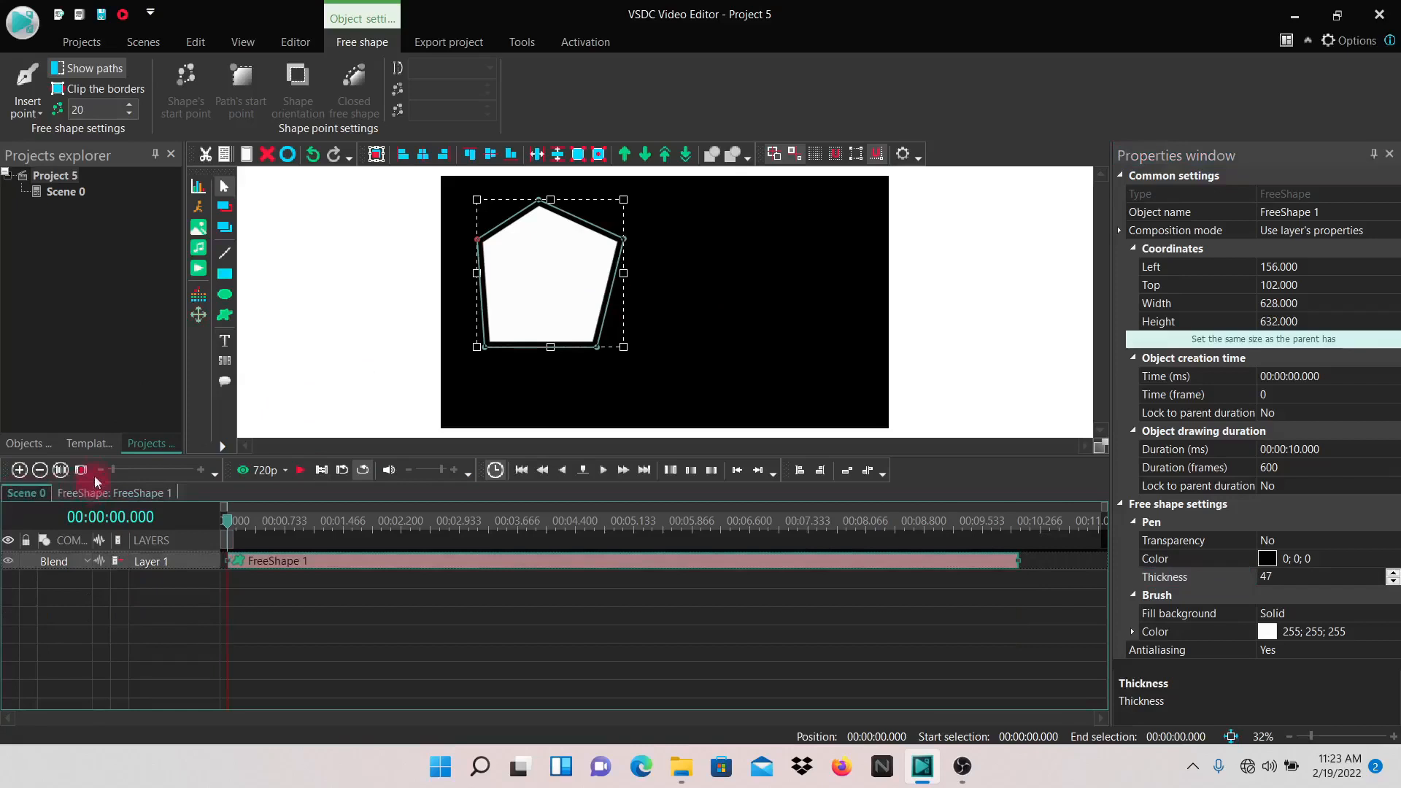
Step: Start a new shape within the free shape and outline a six-point L-shaped figure to the right of the pentagon
click(40, 117)
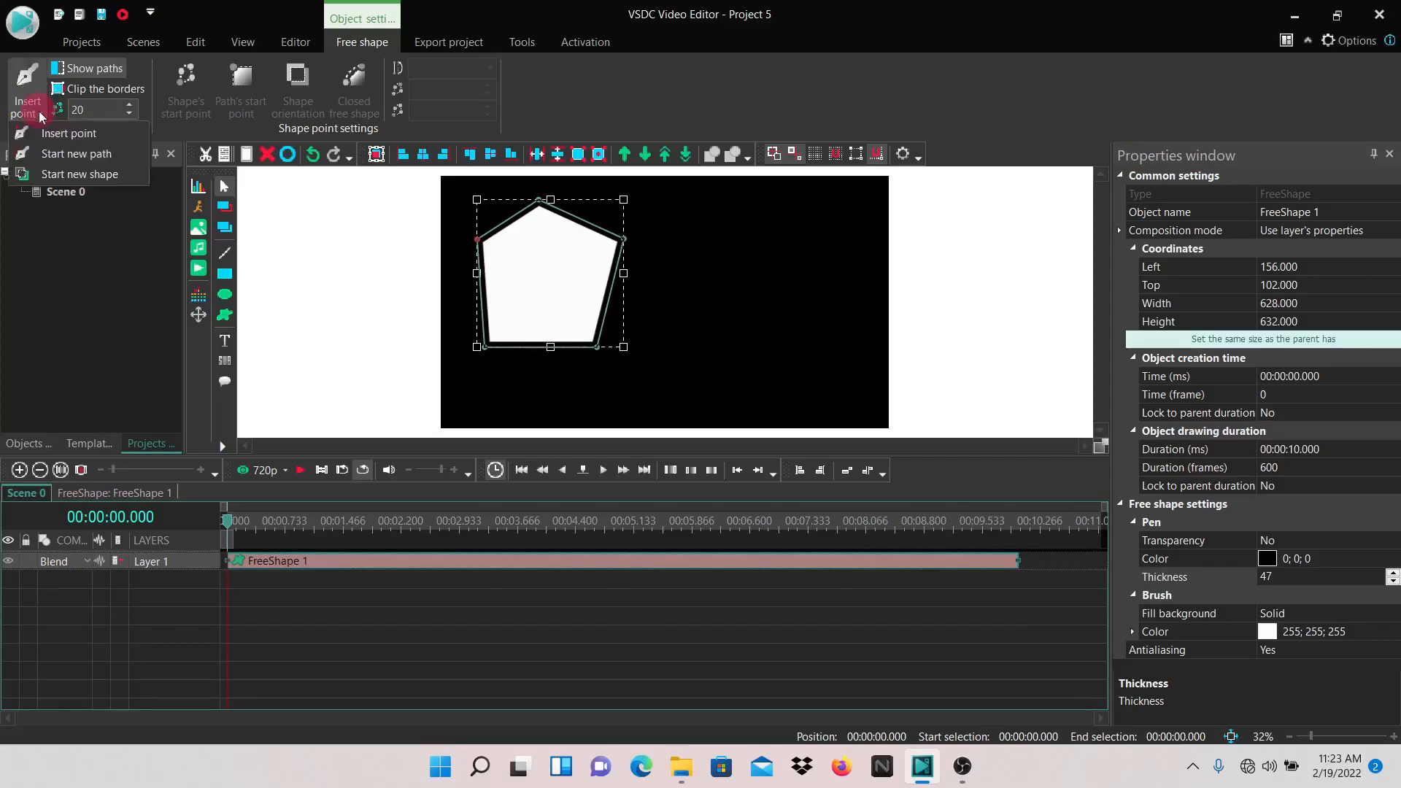
click(55, 174)
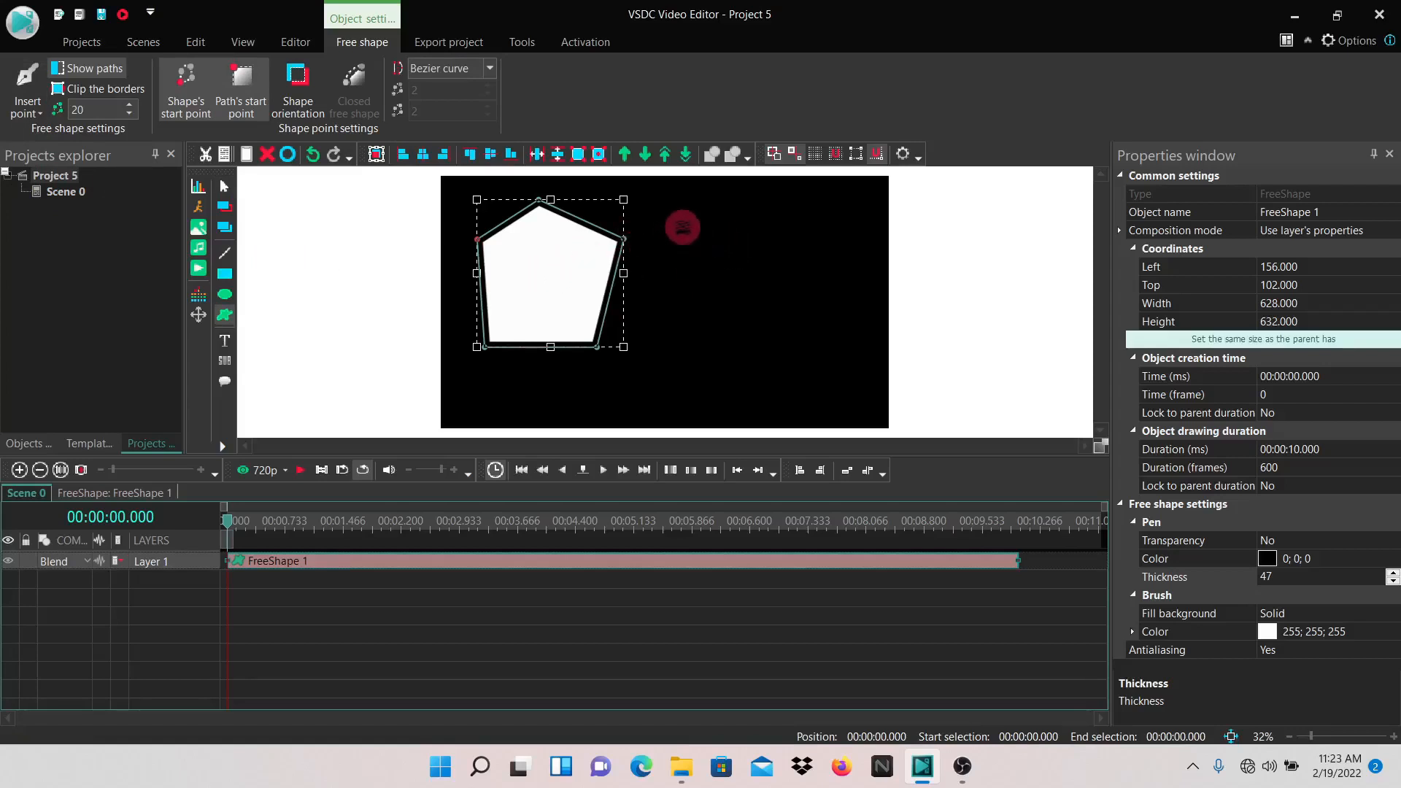
click(683, 228)
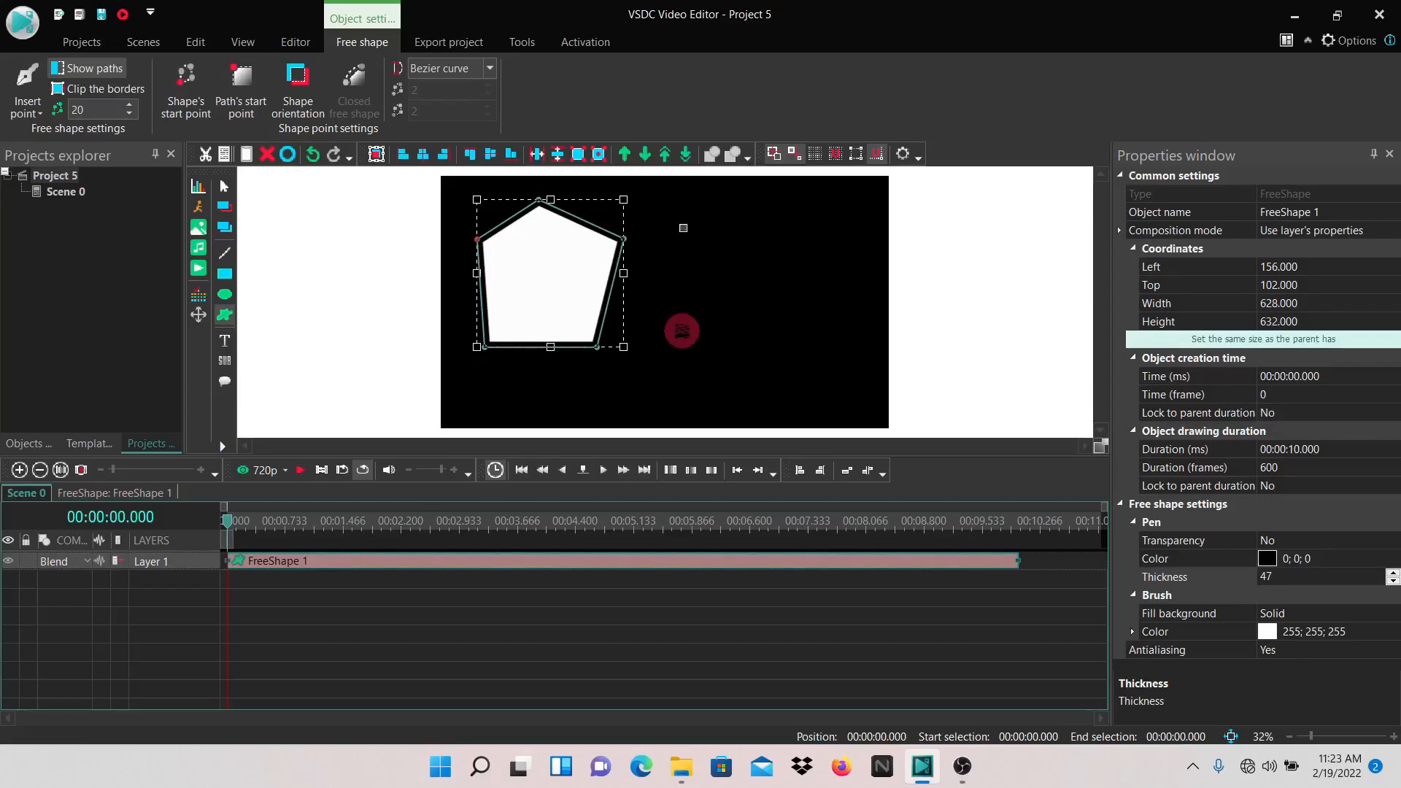
click(683, 330)
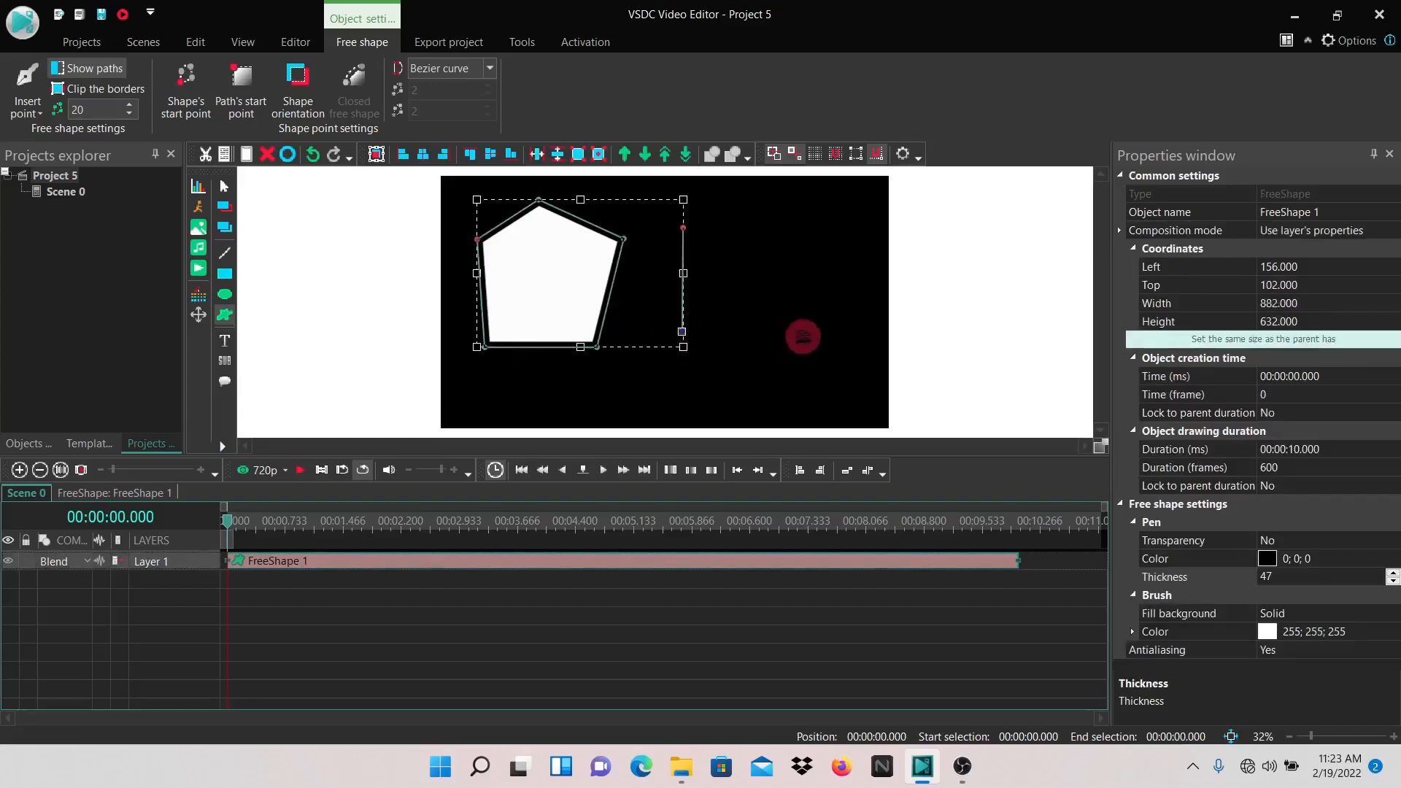
click(824, 332)
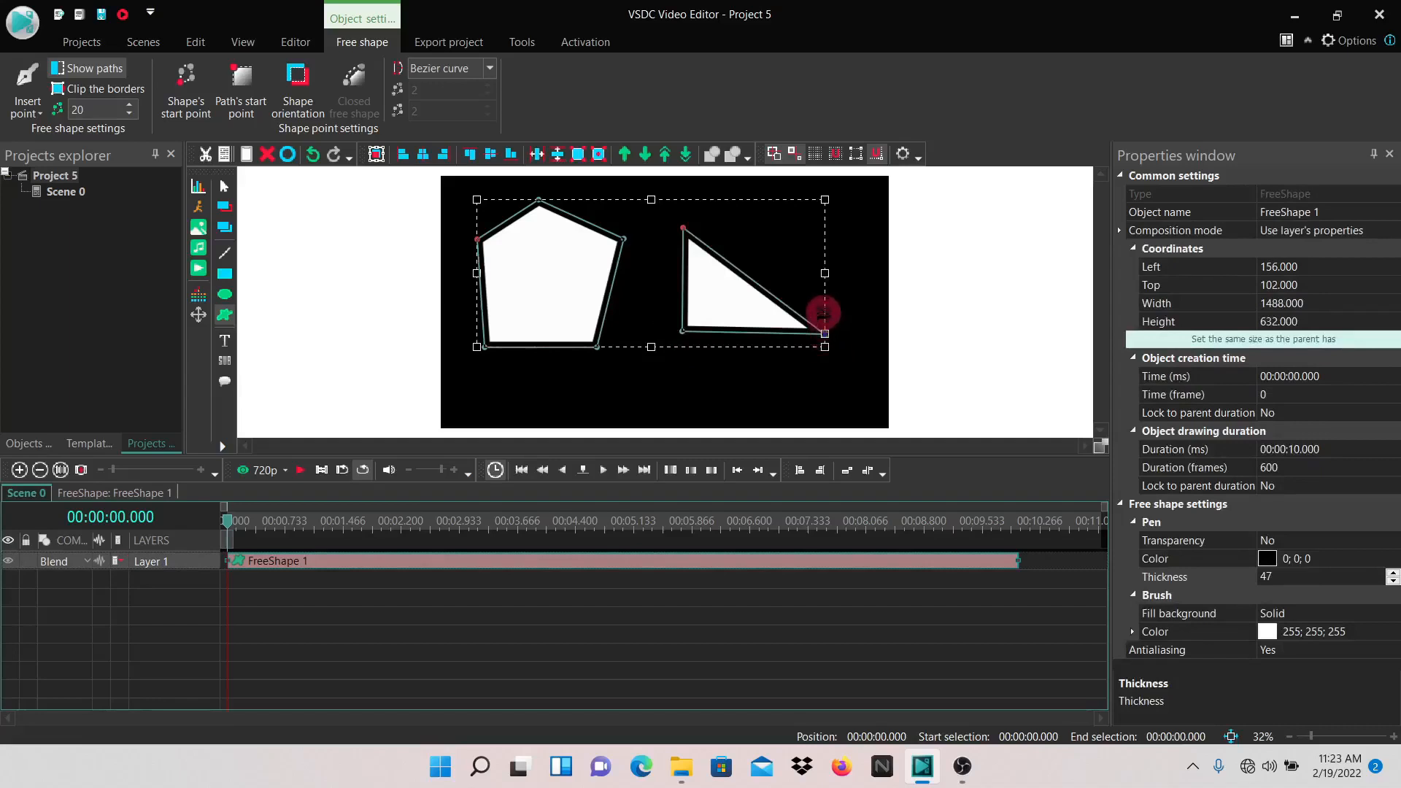
click(825, 313)
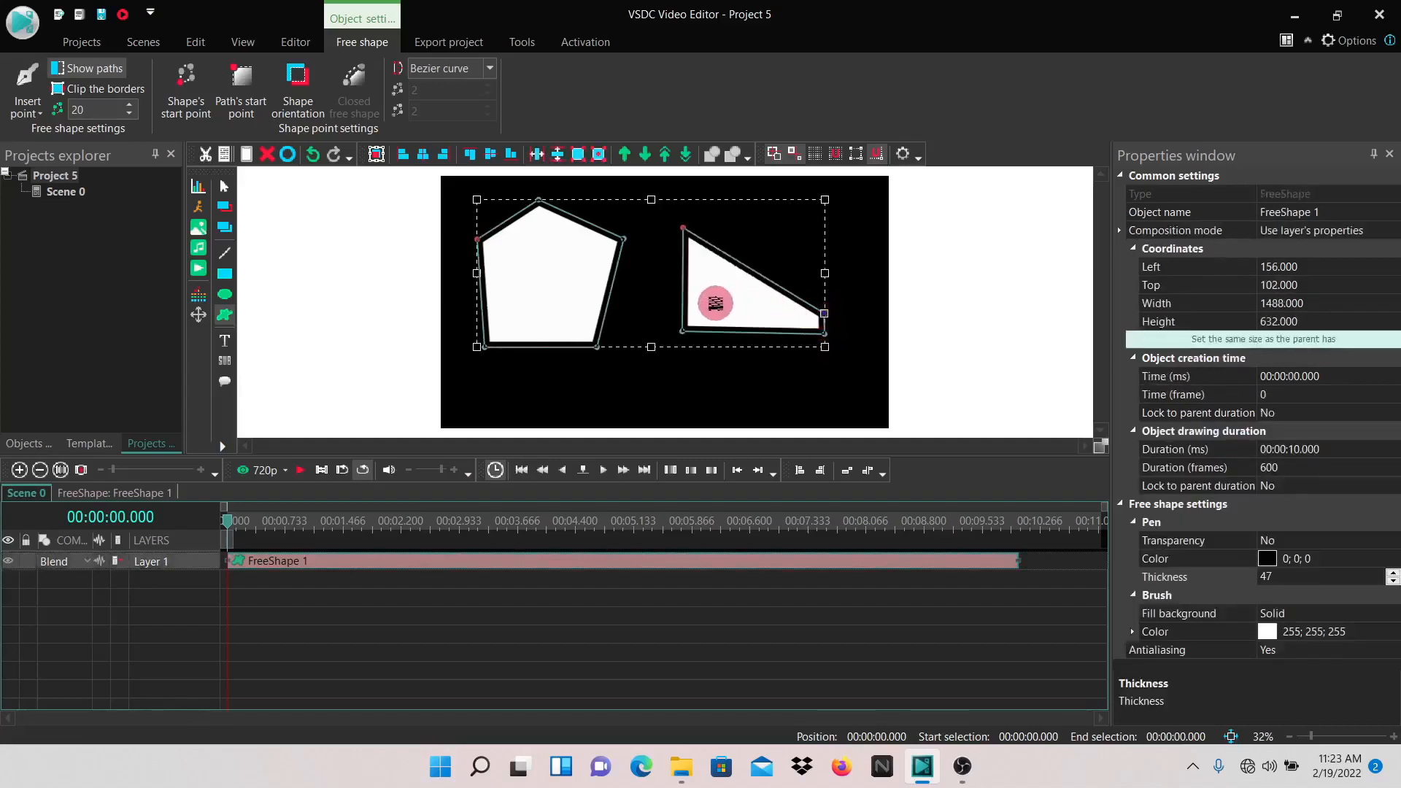
click(709, 304)
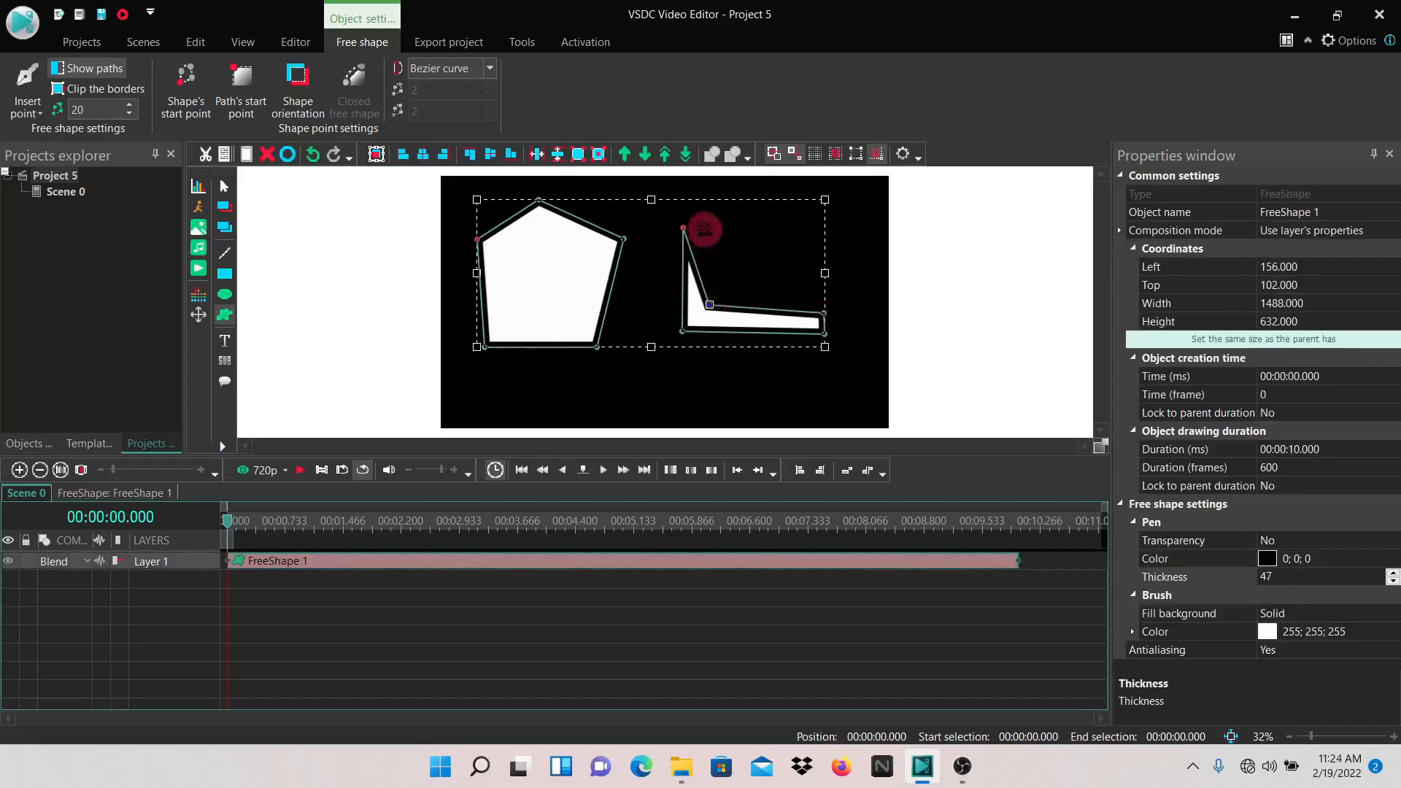
click(705, 229)
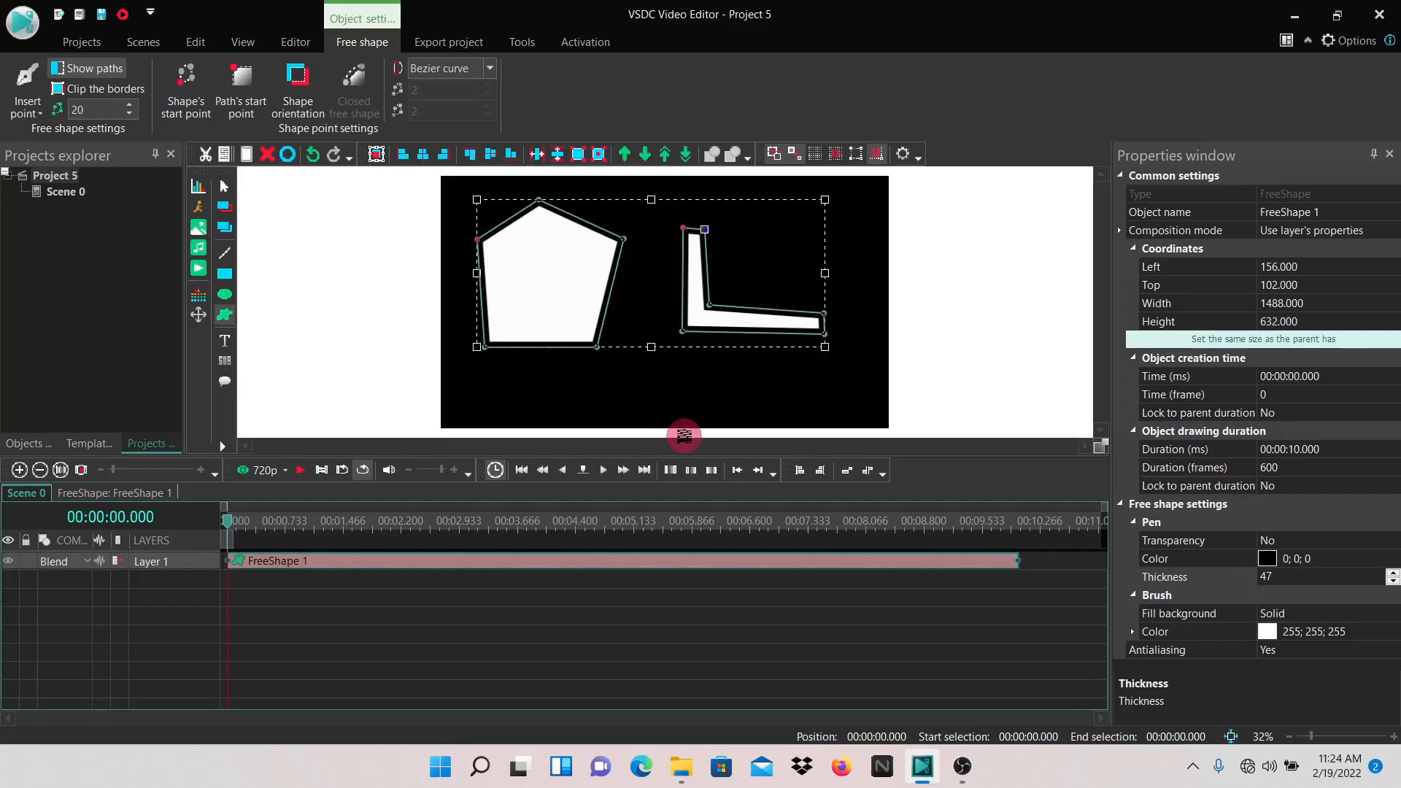
Step: Open the path type choices for the last inserted point of the L-shaped outline
click(490, 70)
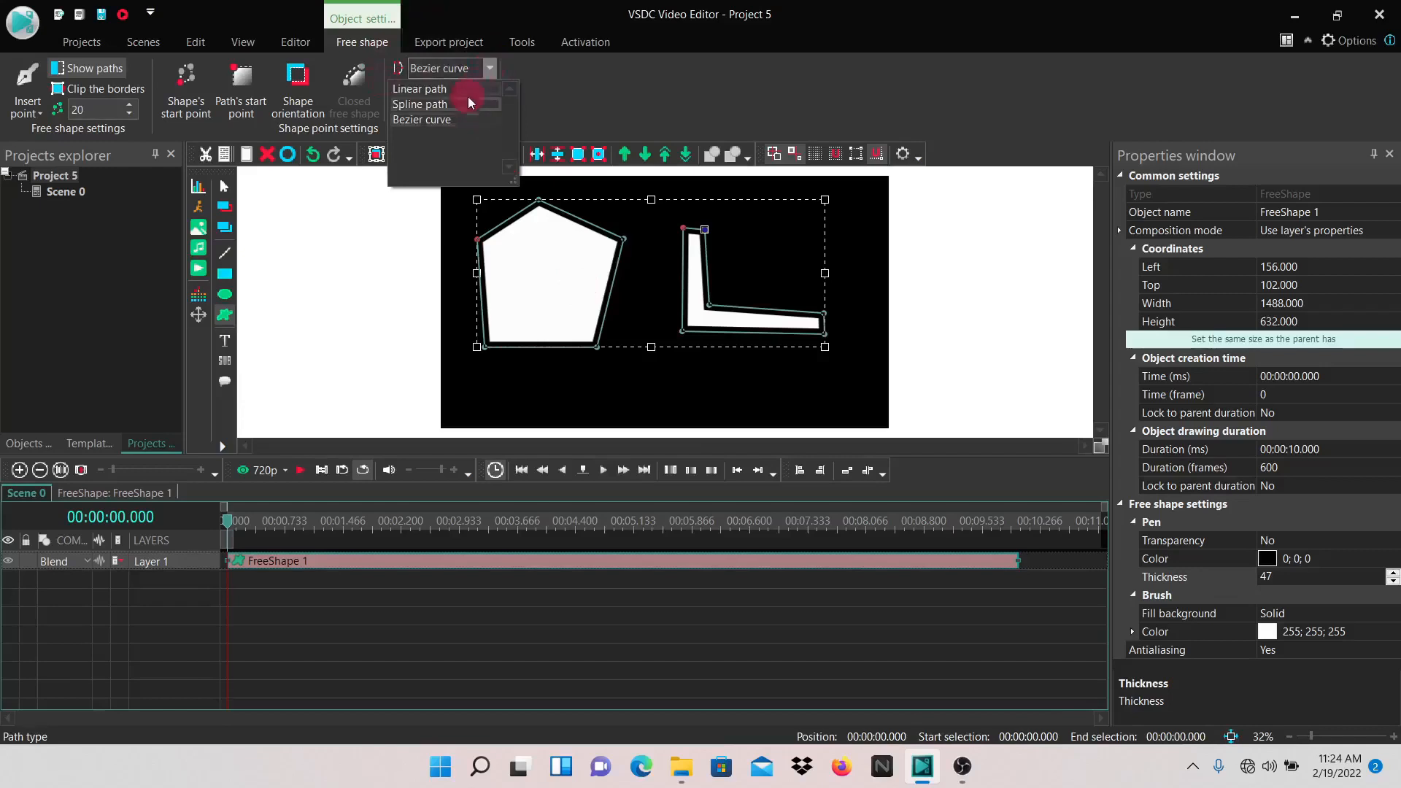